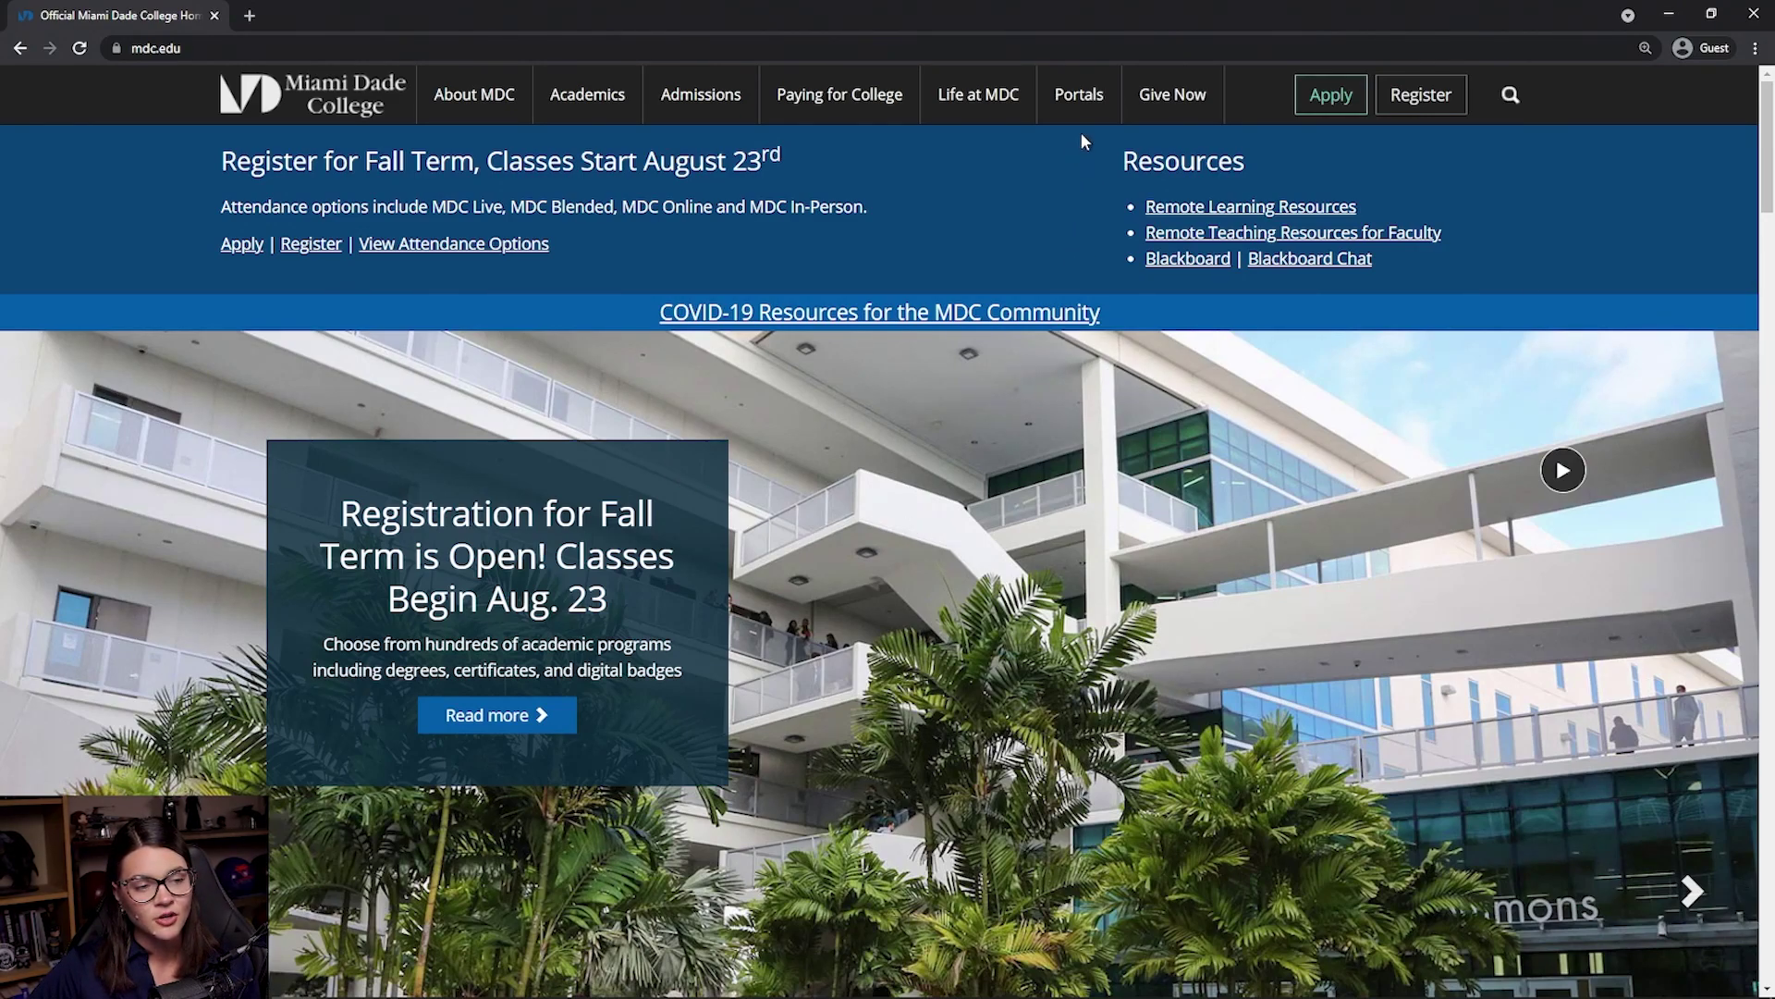
- Open the Portals menu on the Miami Dade College homepage
left_click(1084, 96)
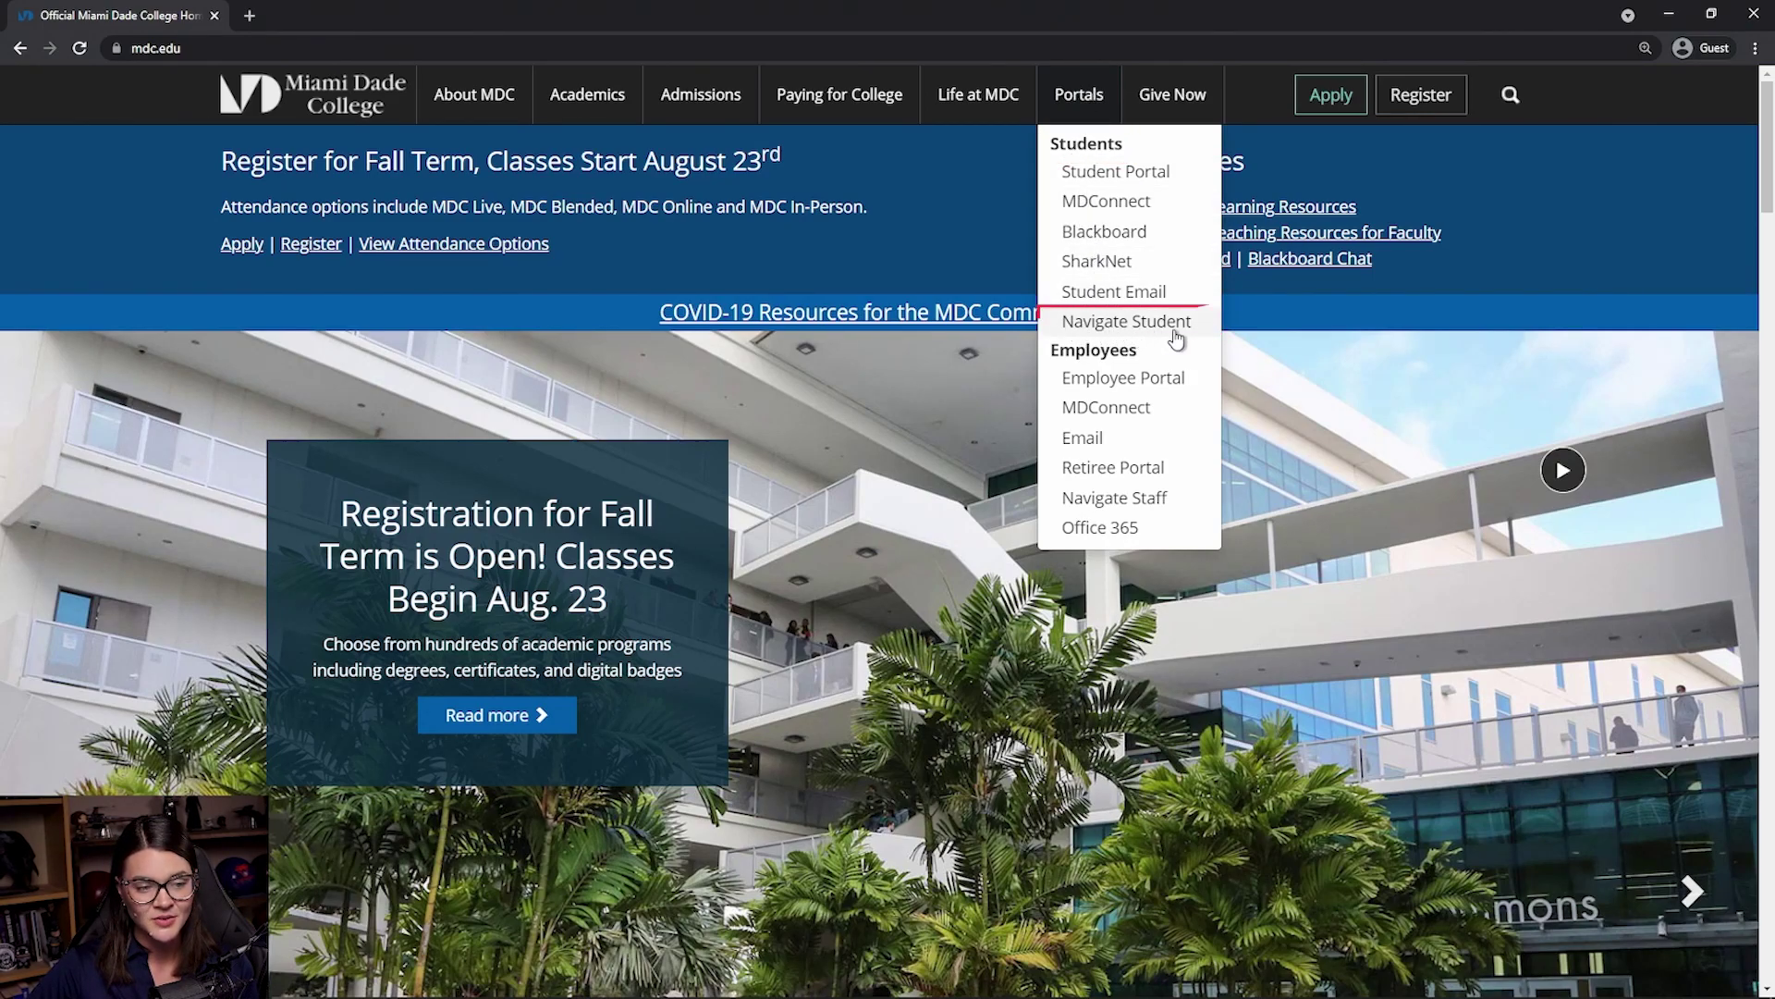
- Open Navigate Student and log in with the student's user ID and password
left_click(1126, 321)
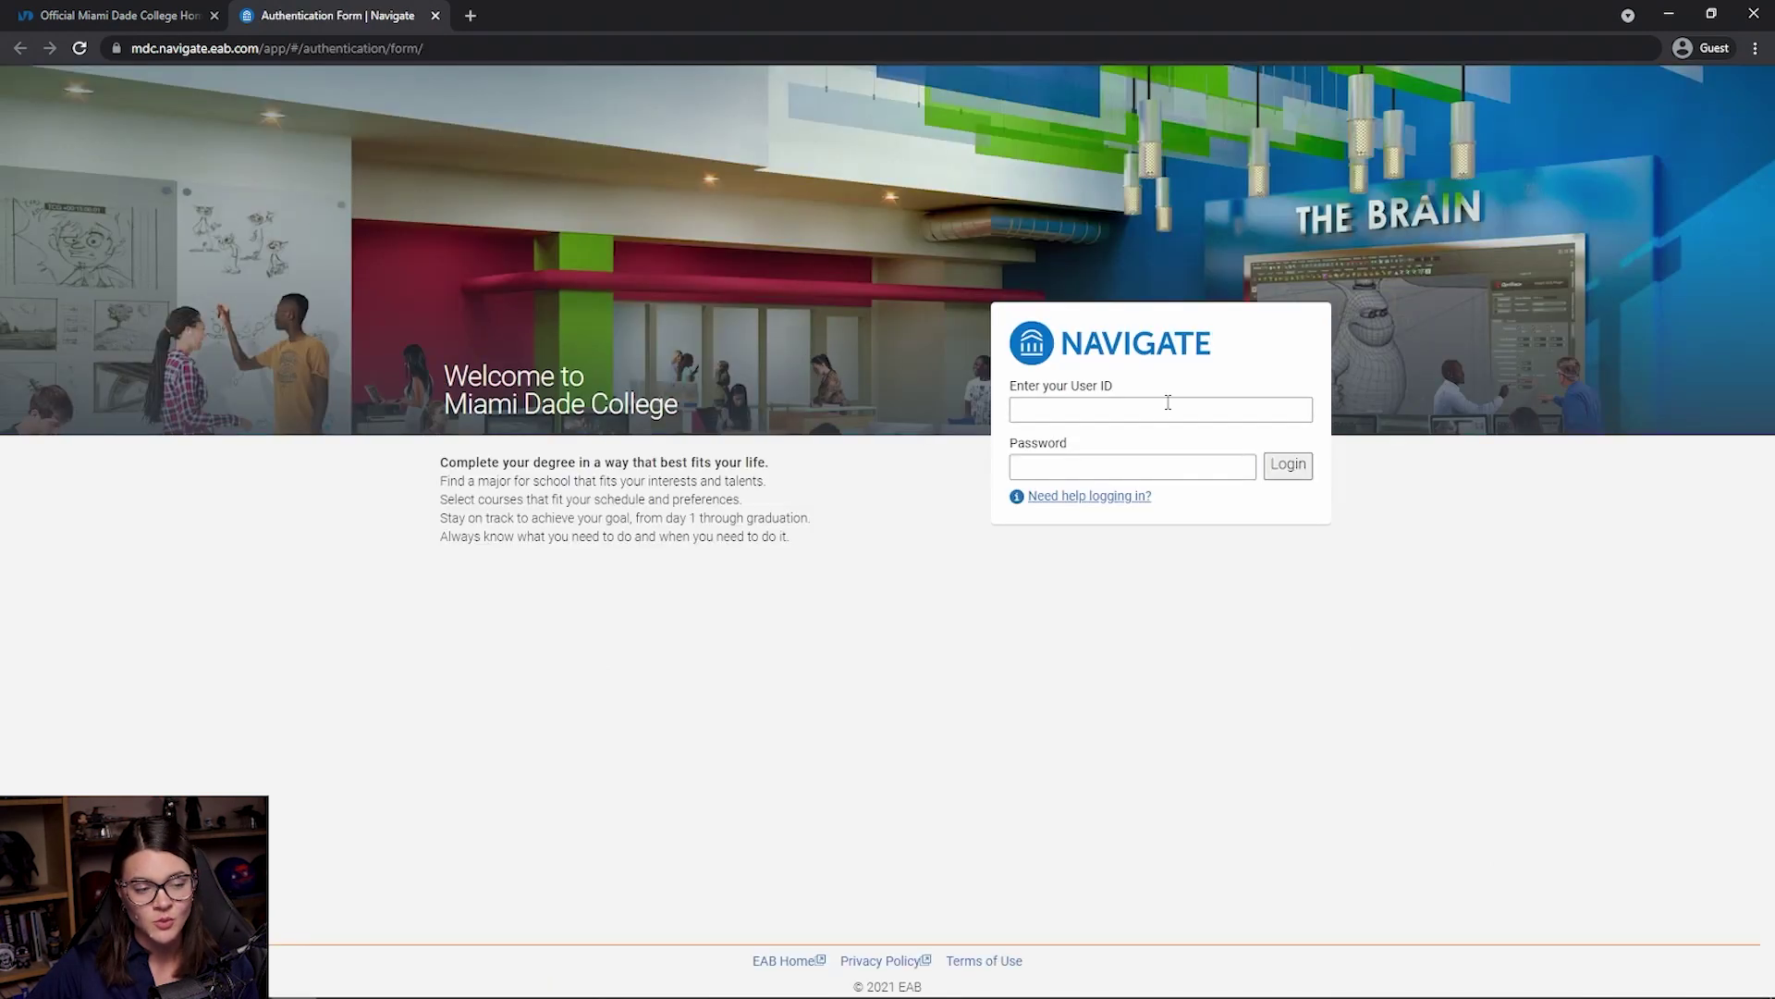
left_click(1160, 407)
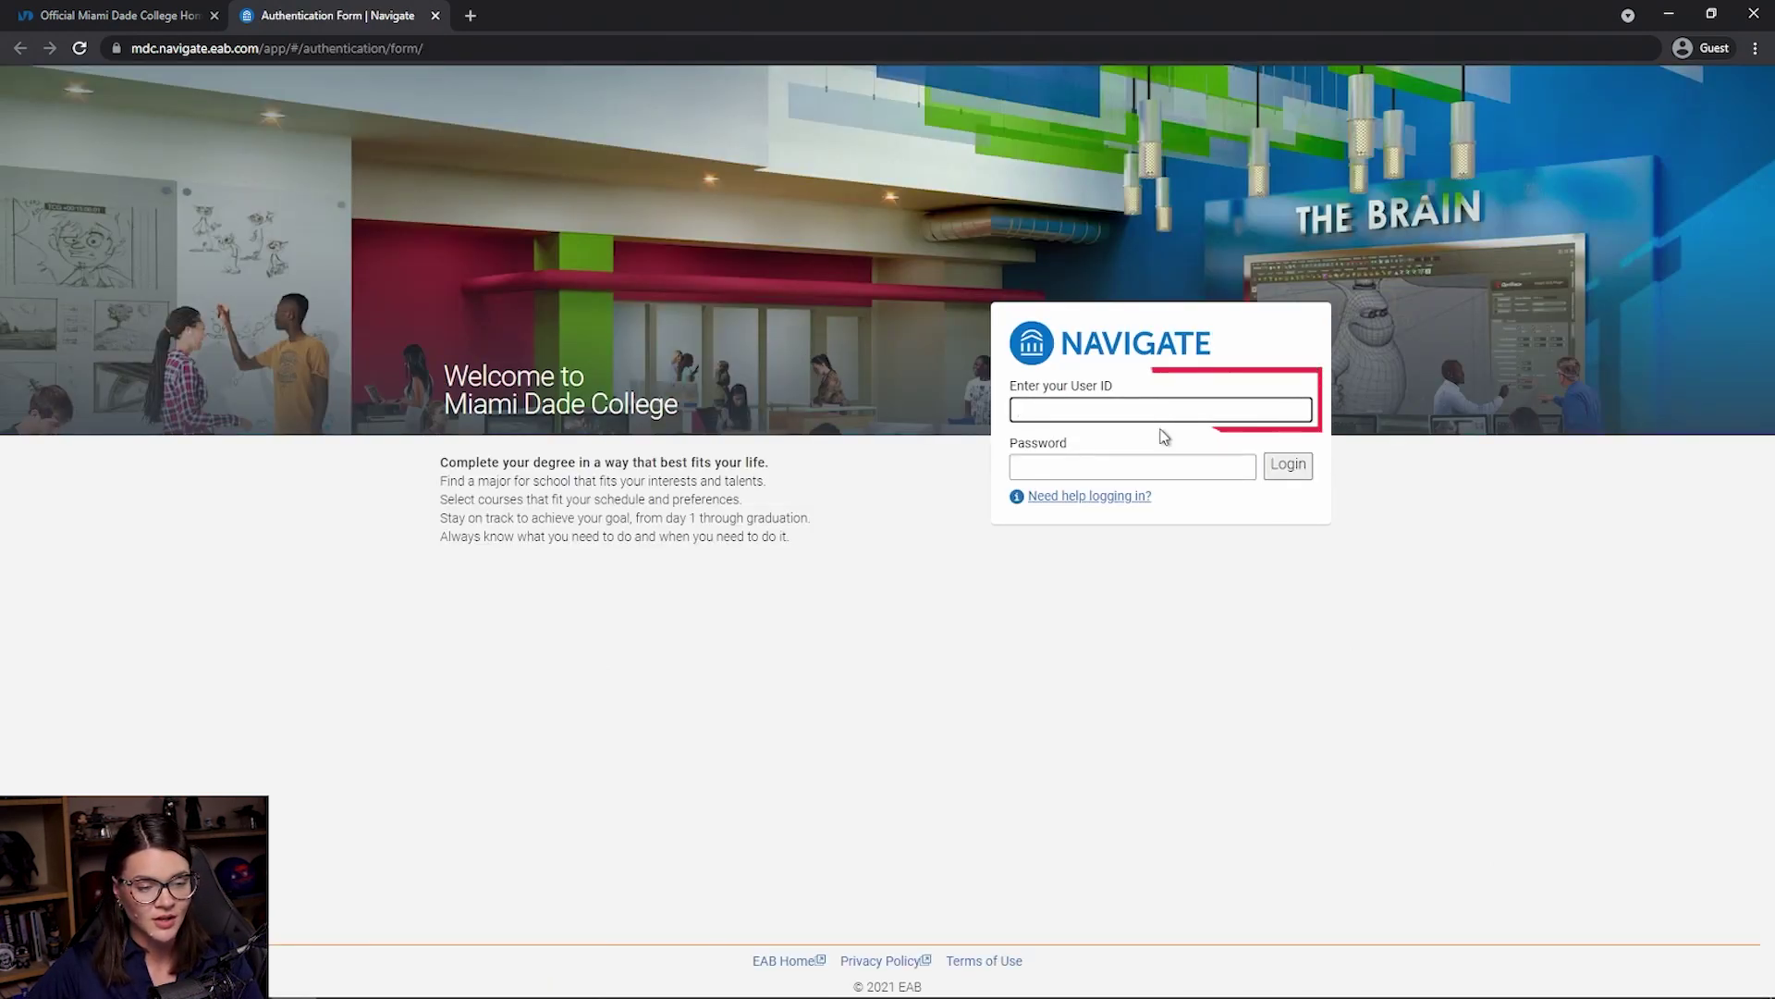
type("john.doe001")
left_click(1142, 465)
type("p")
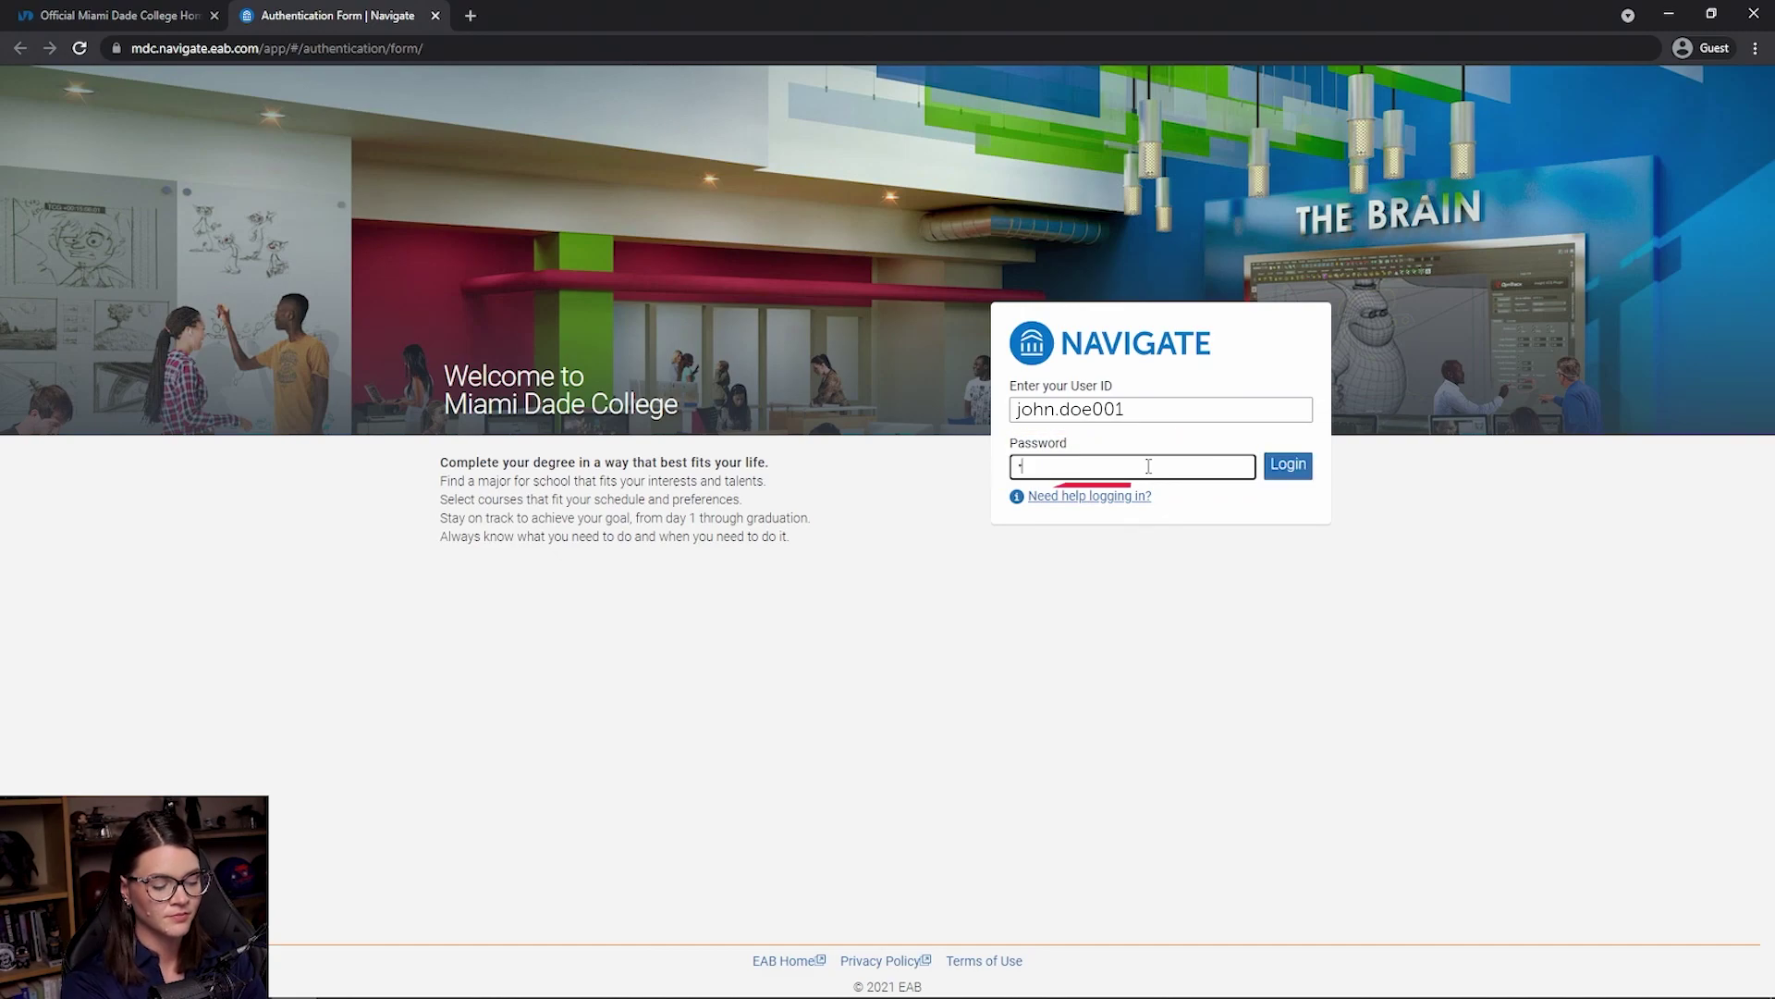
type("assw")
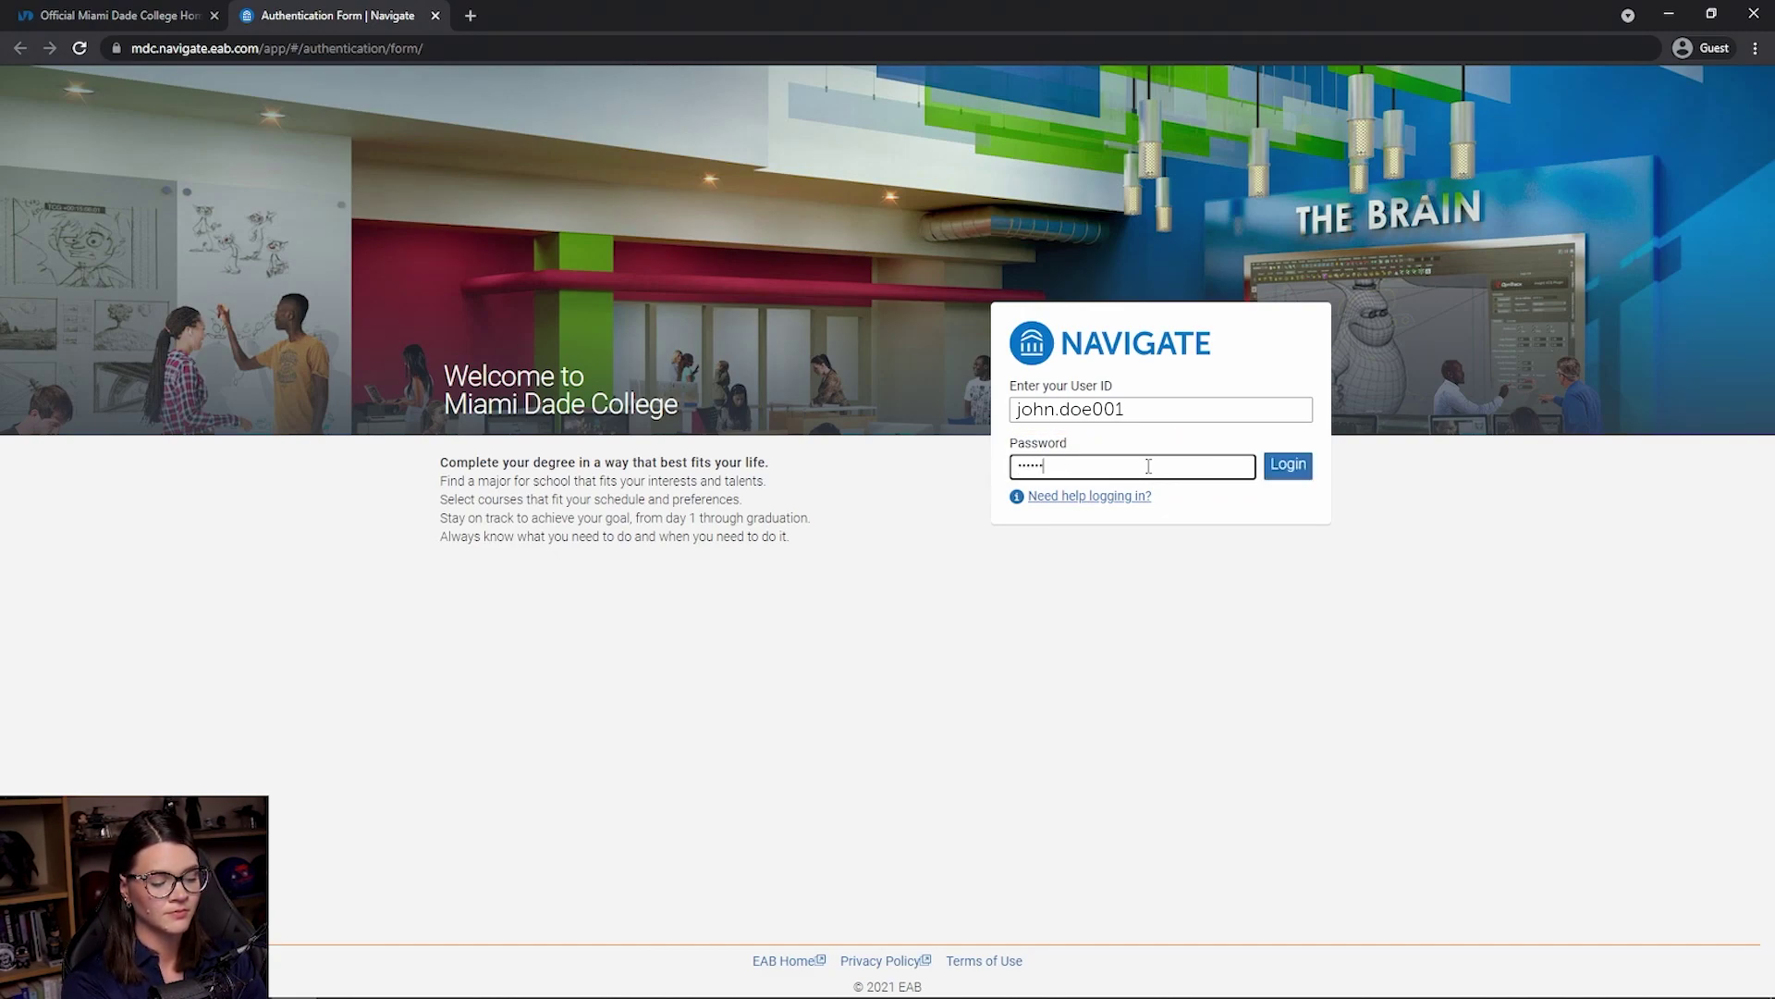
type("123")
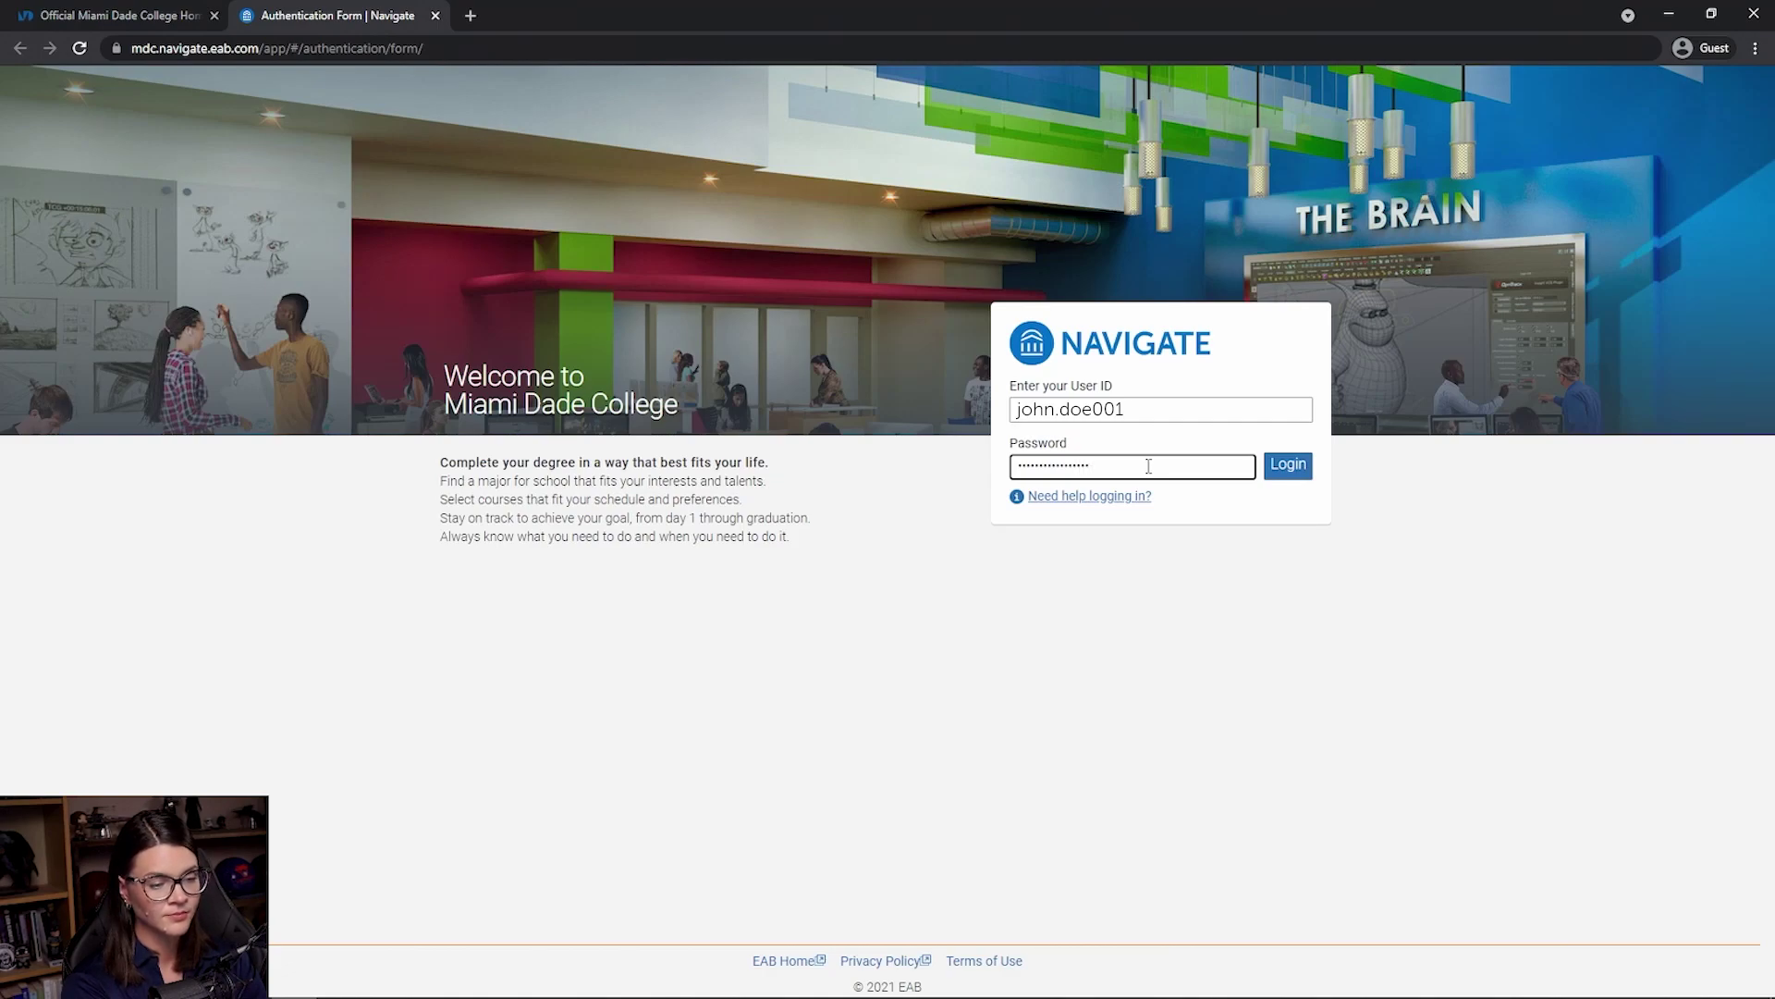
key("Return")
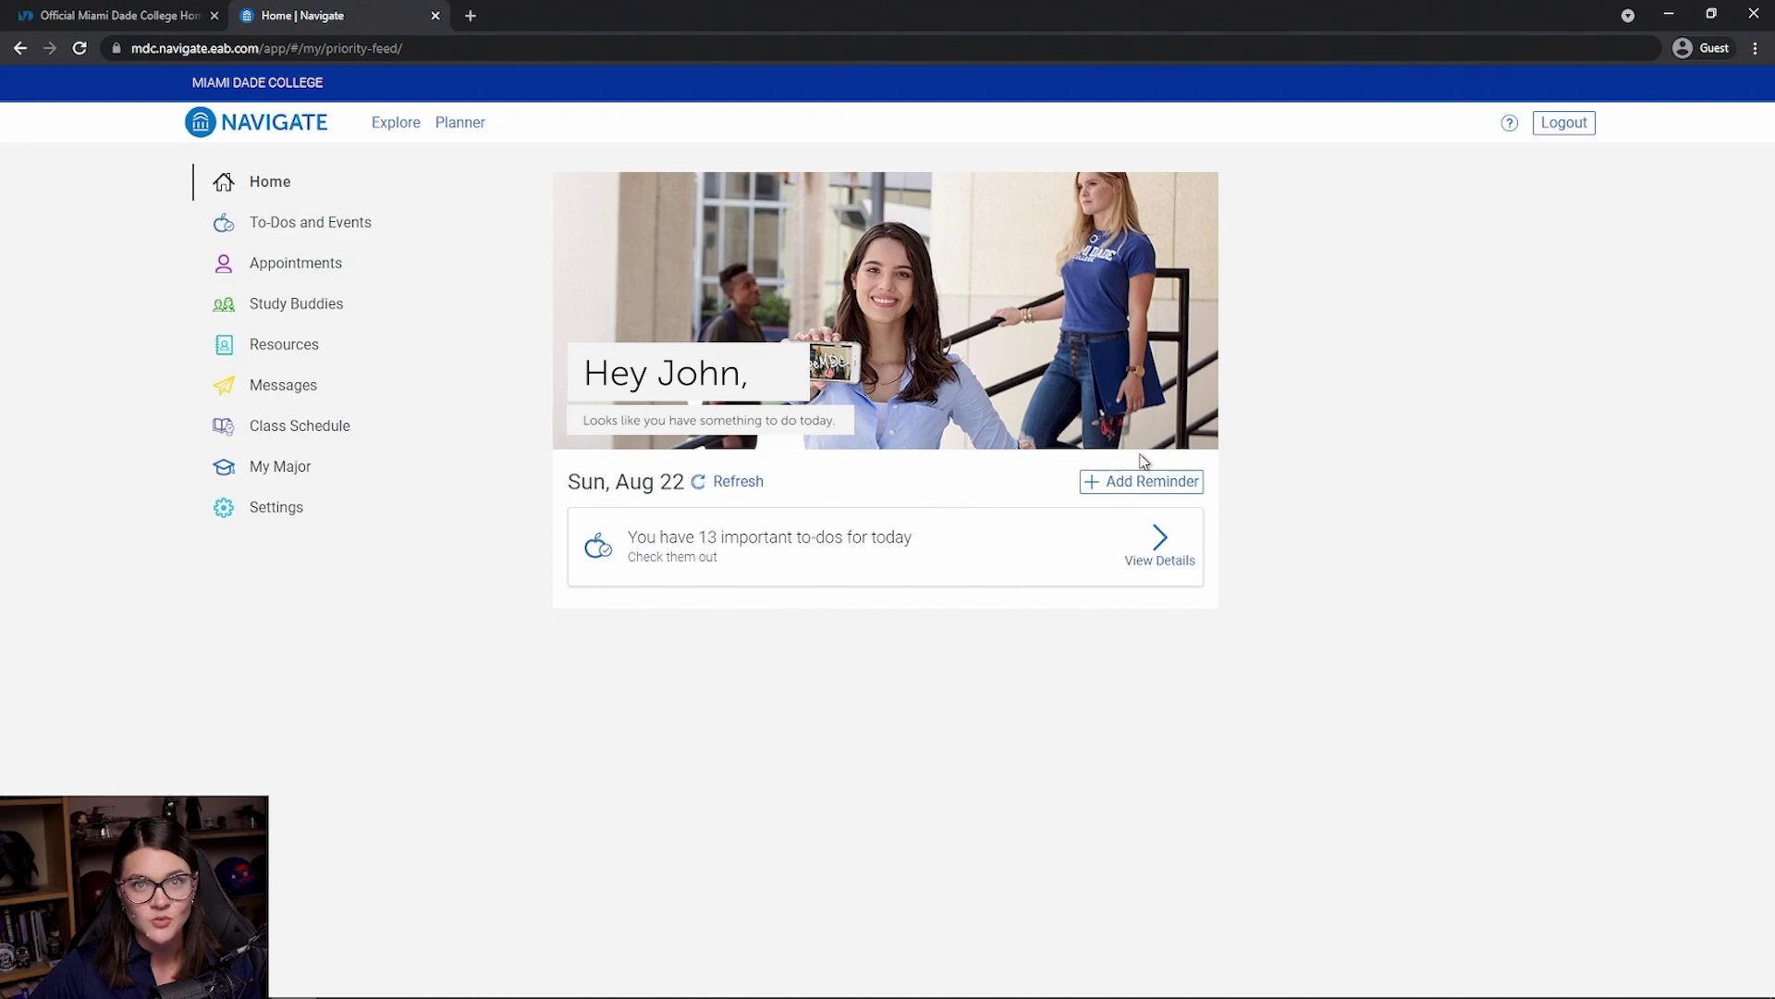
- Start a new appointment from Appointments with purpose Tutoring Appointments
left_click(329, 271)
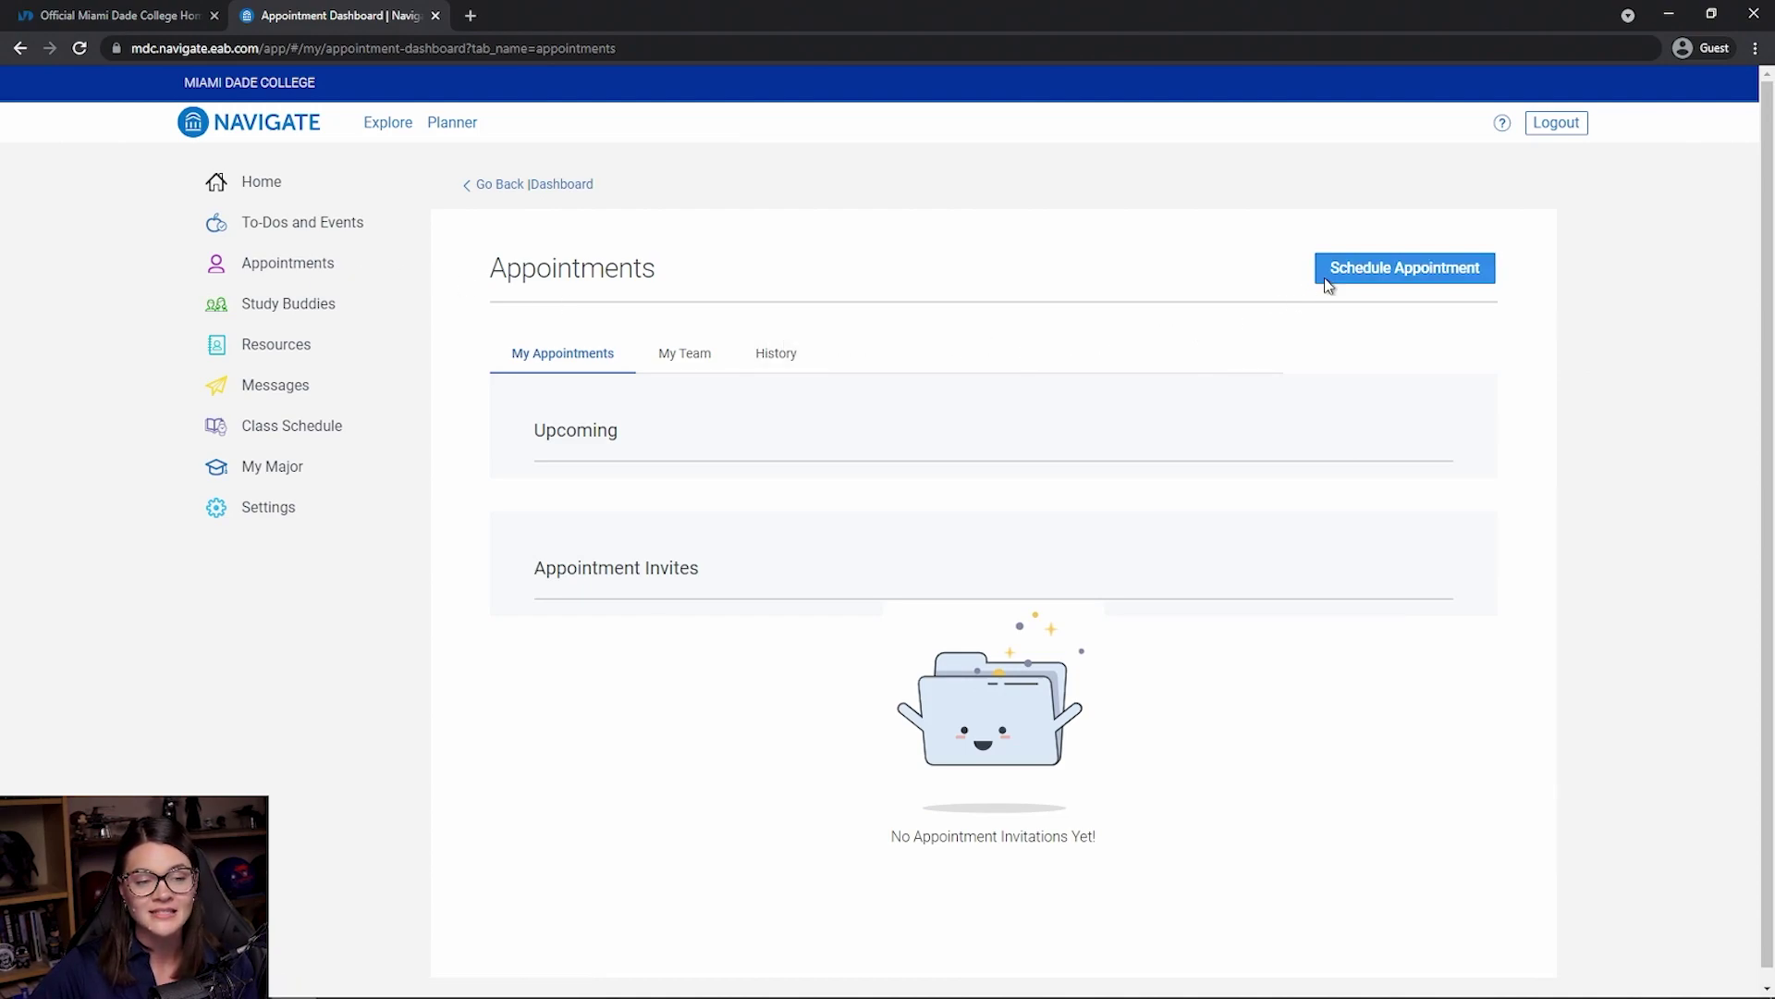
left_click(1478, 282)
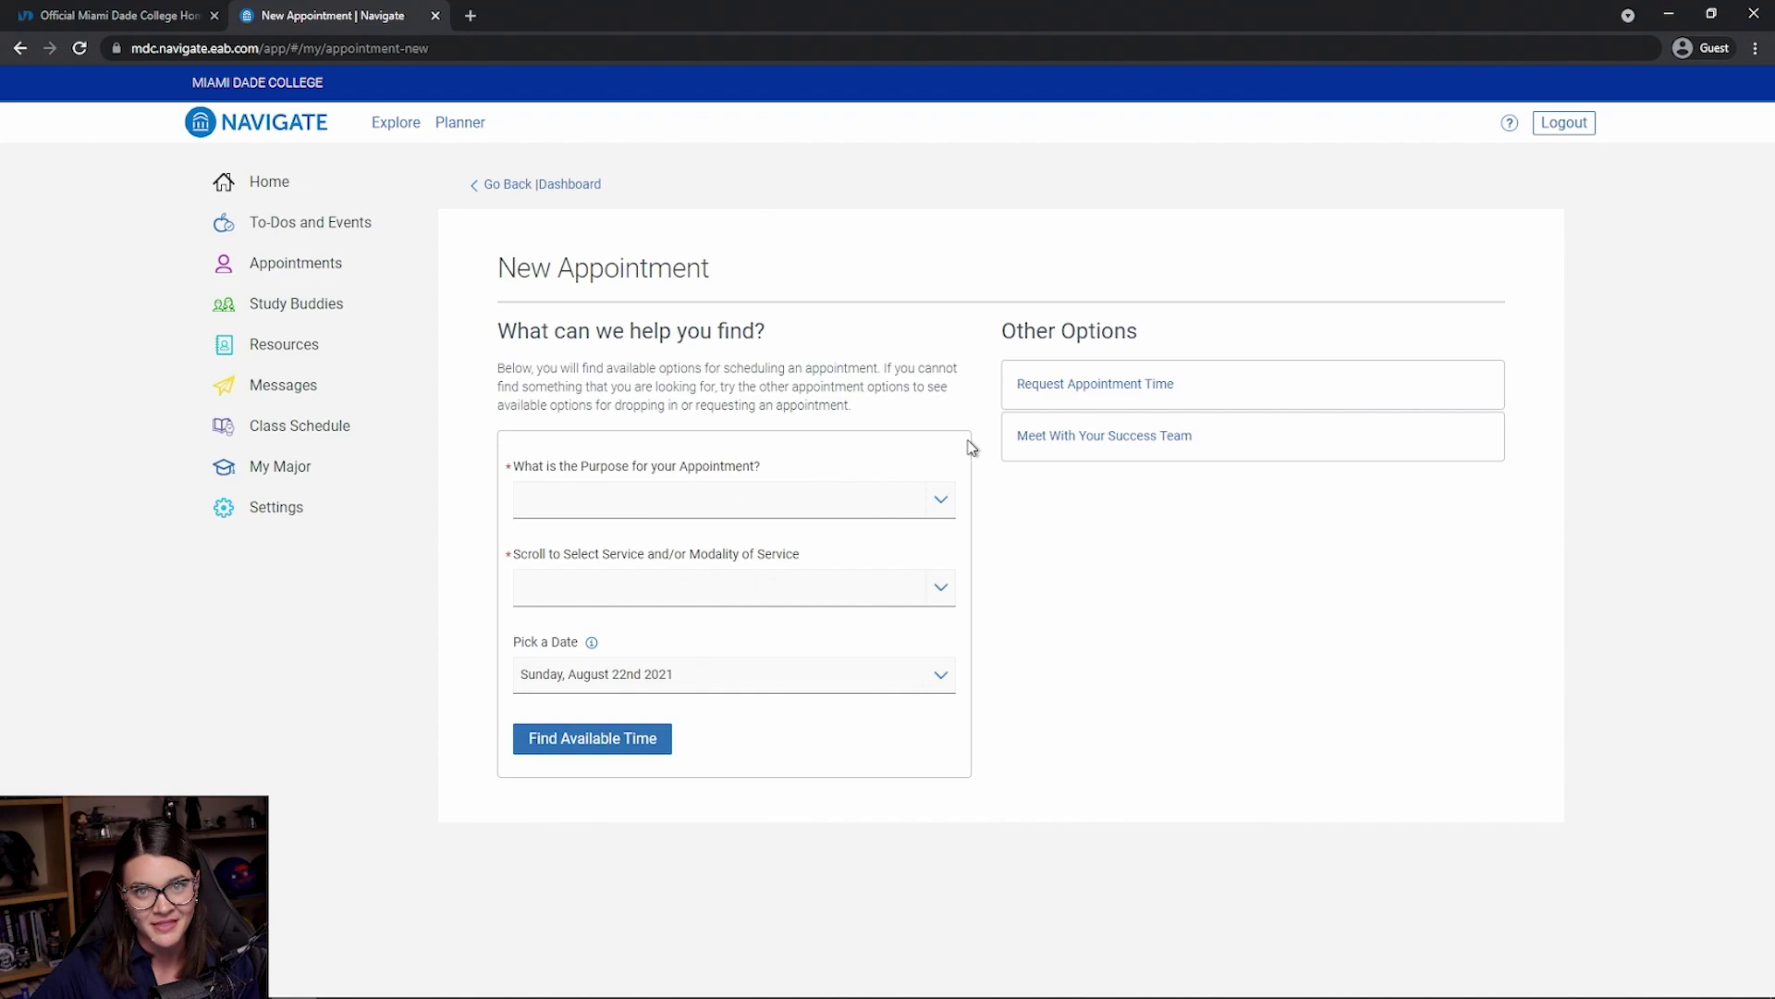
left_click(942, 509)
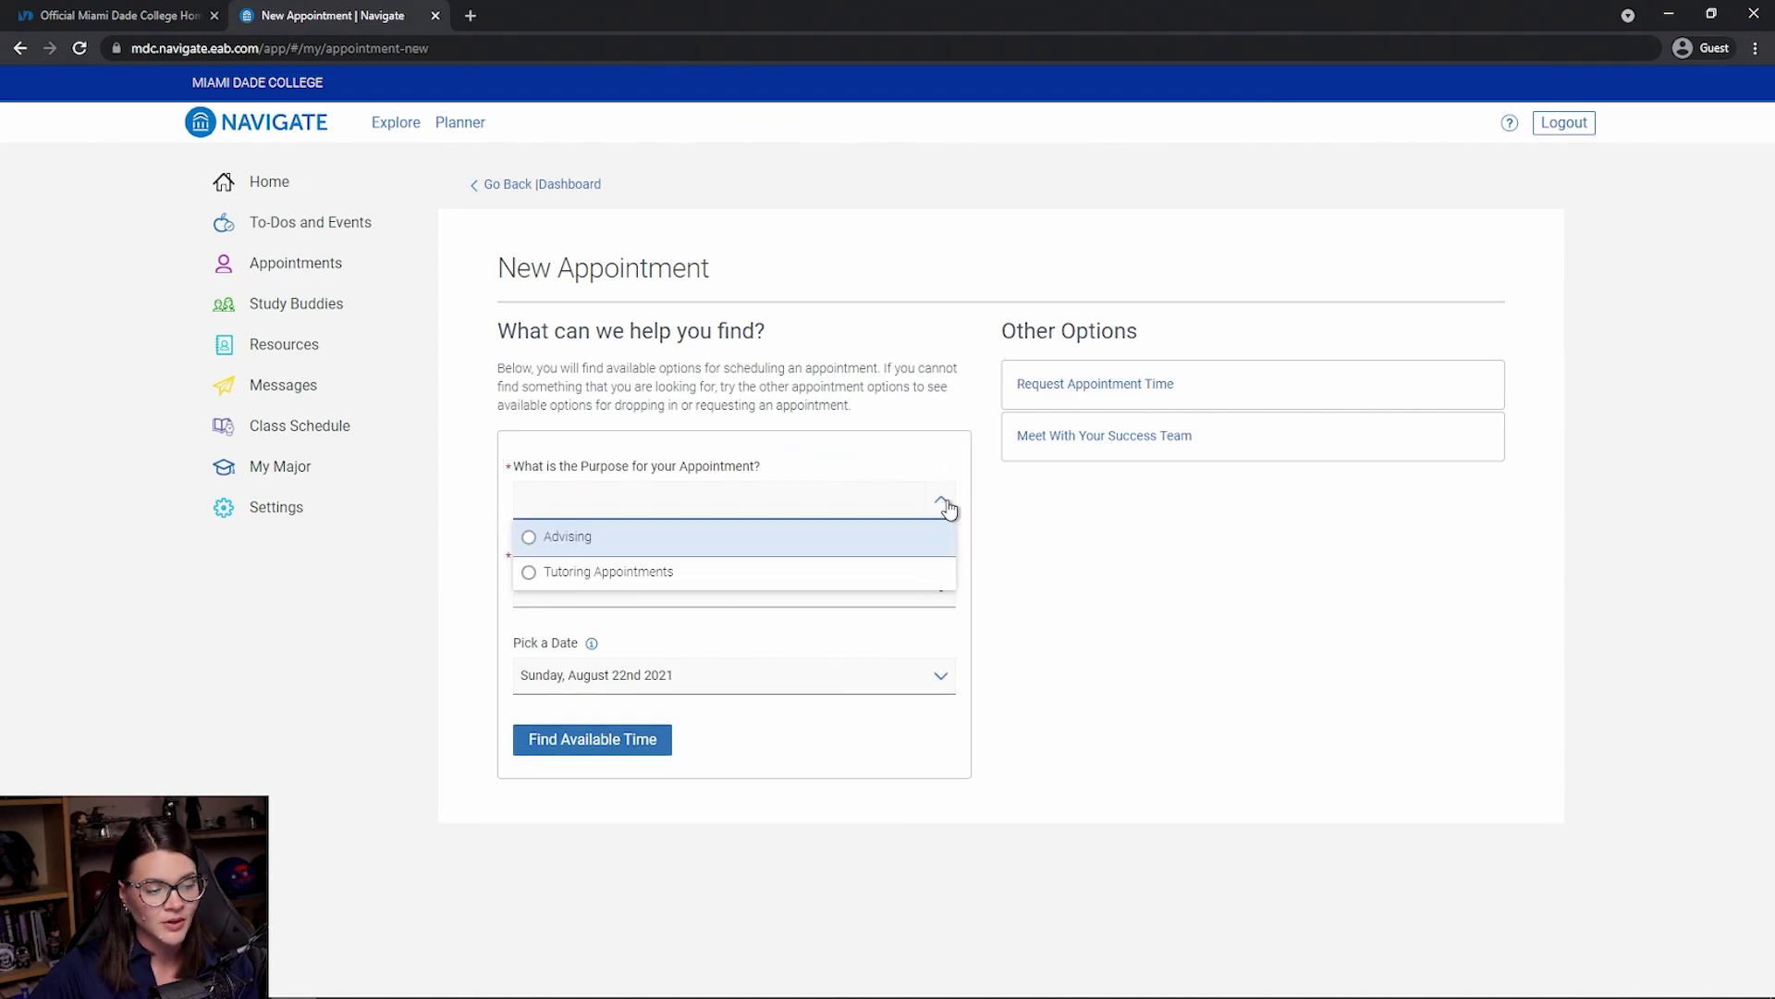
left_click(660, 579)
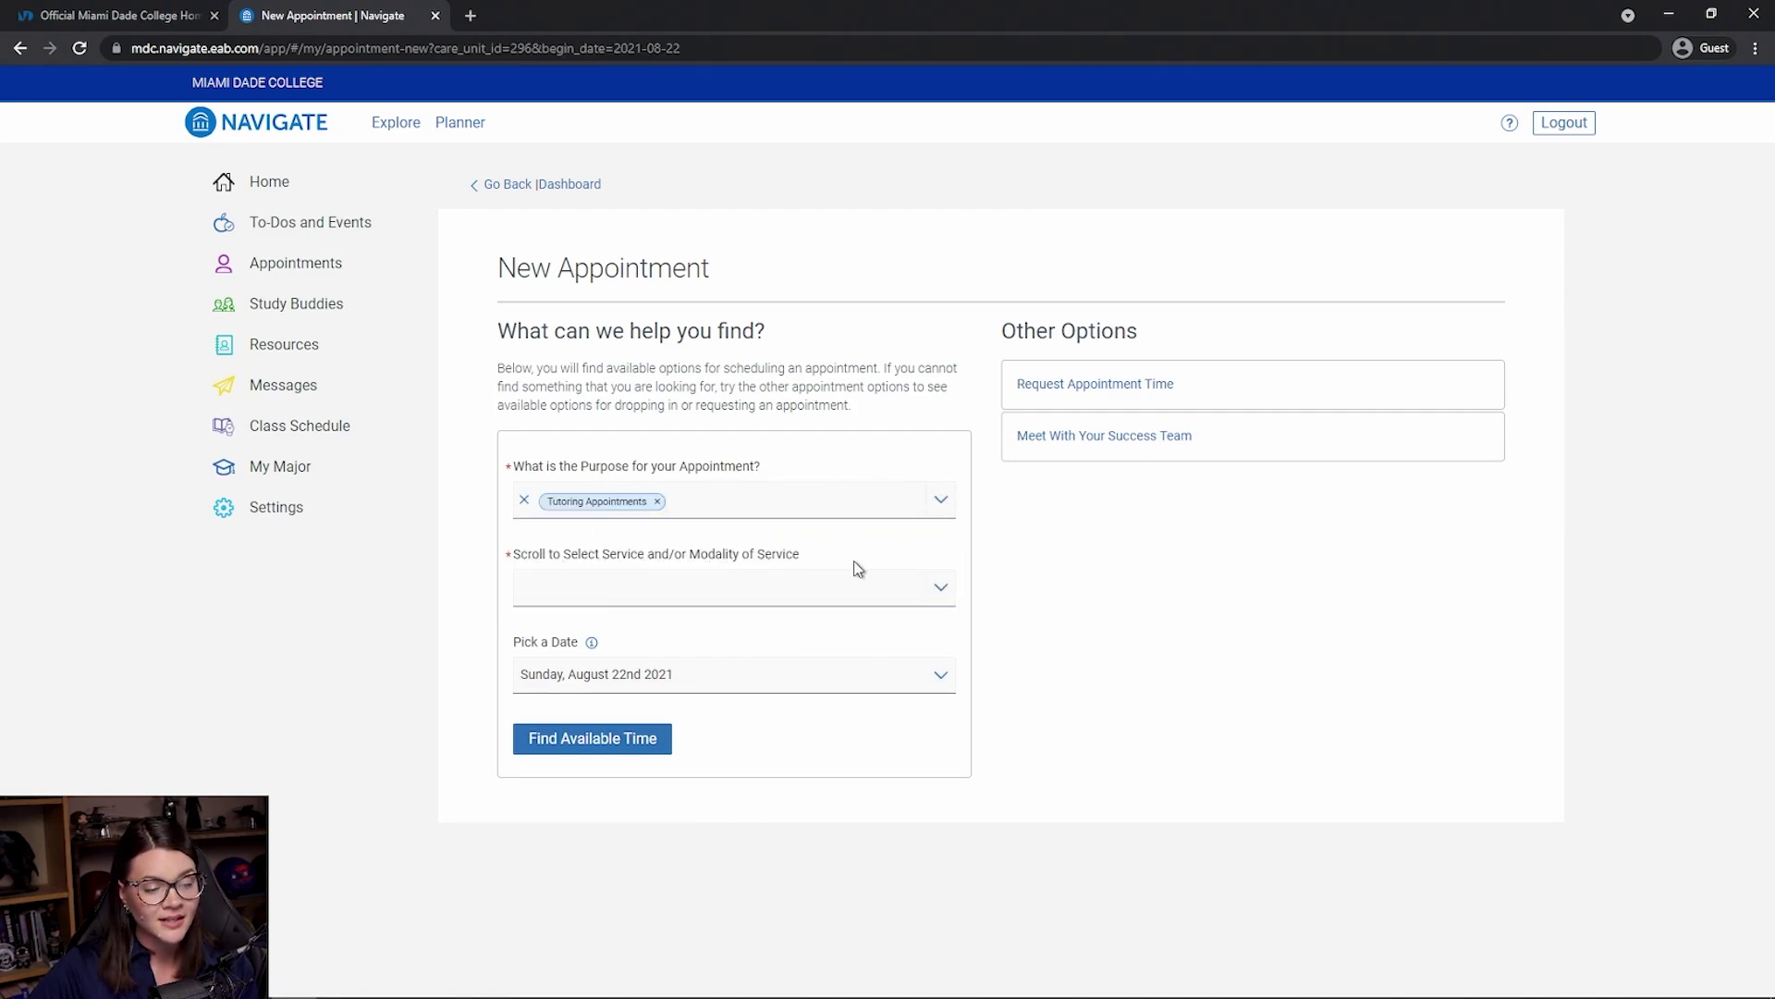
- Choose service 01. Writing/Reading - On-Campus Tutoring and date Wednesday, August 25th 2021
left_click(939, 588)
mouse_move(951, 645)
left_mouse_down()
mouse_move(951, 728)
mouse_move(953, 638)
left_mouse_up()
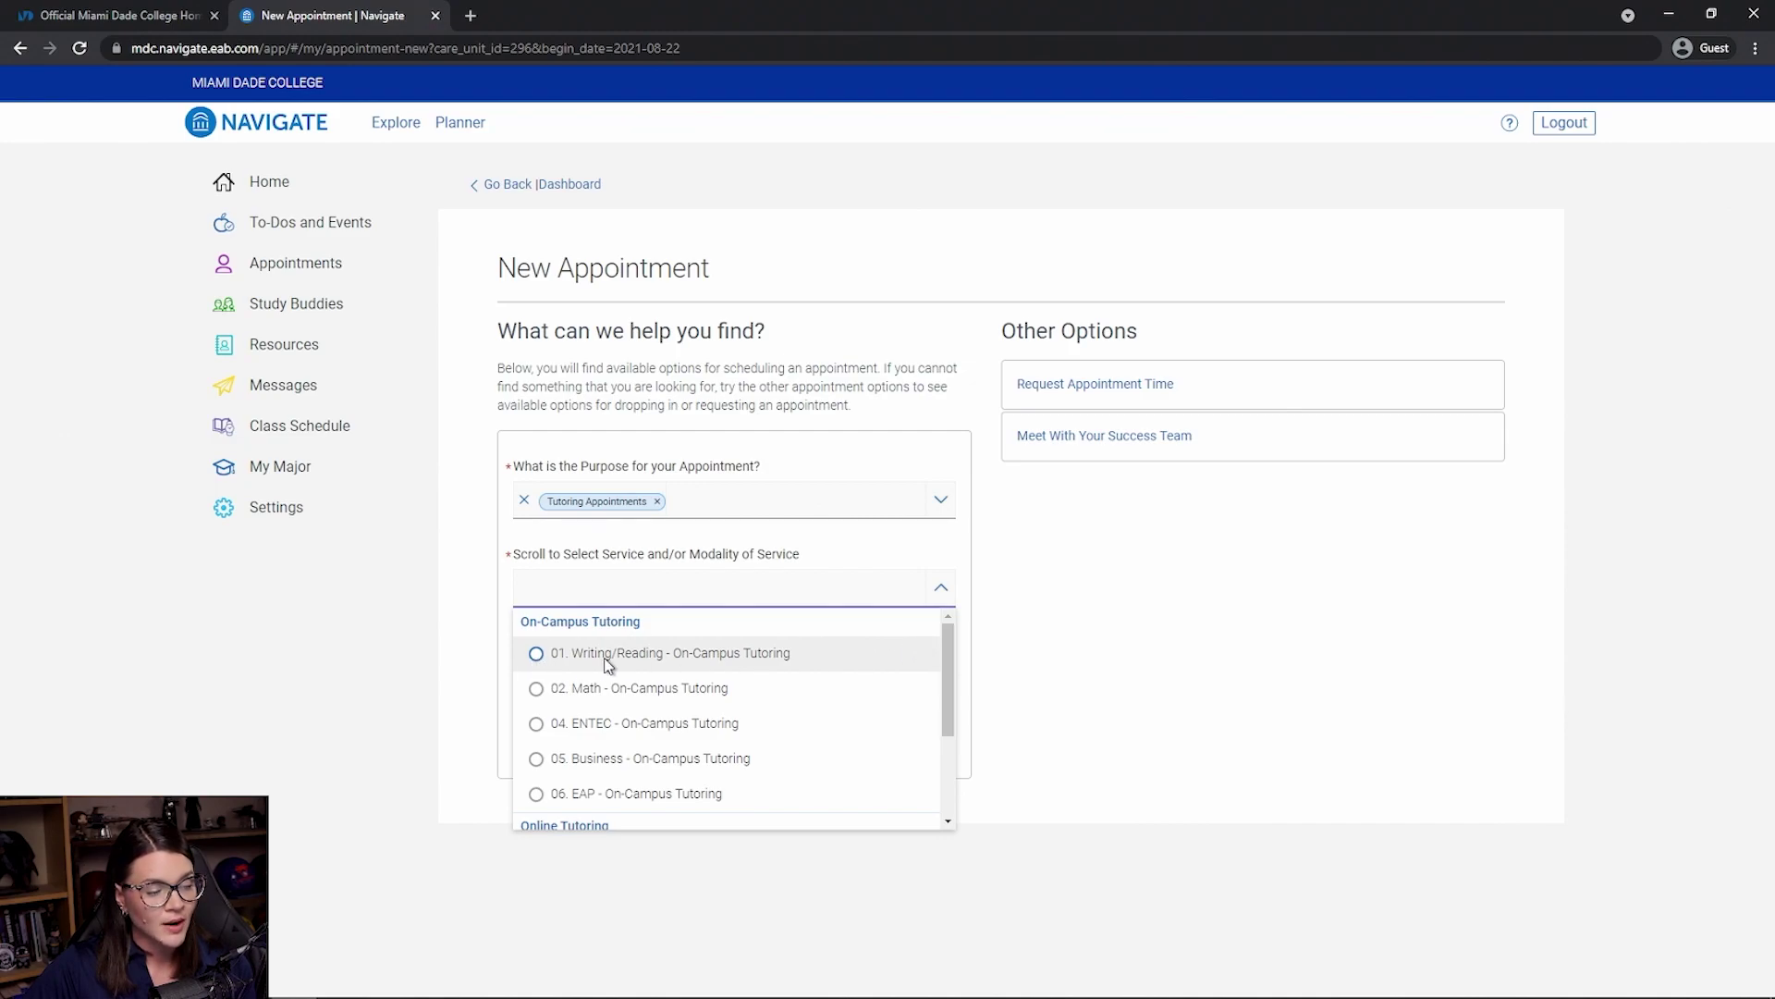
left_click(537, 654)
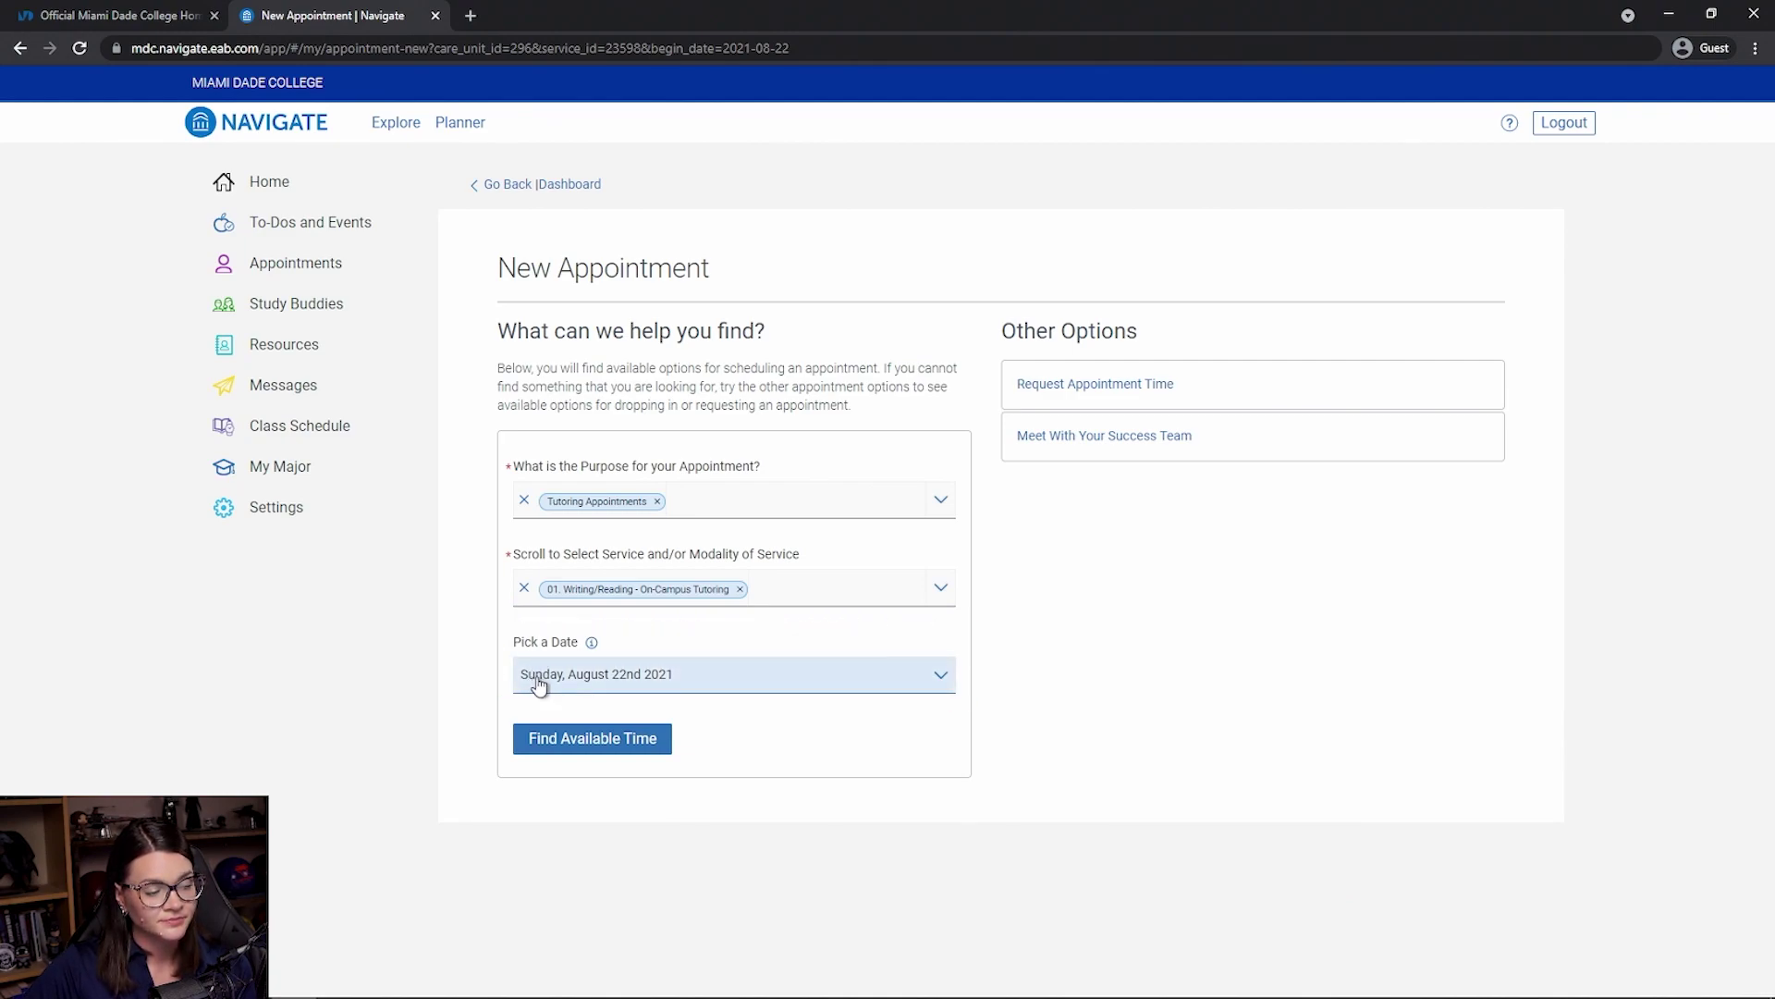
left_click(539, 685)
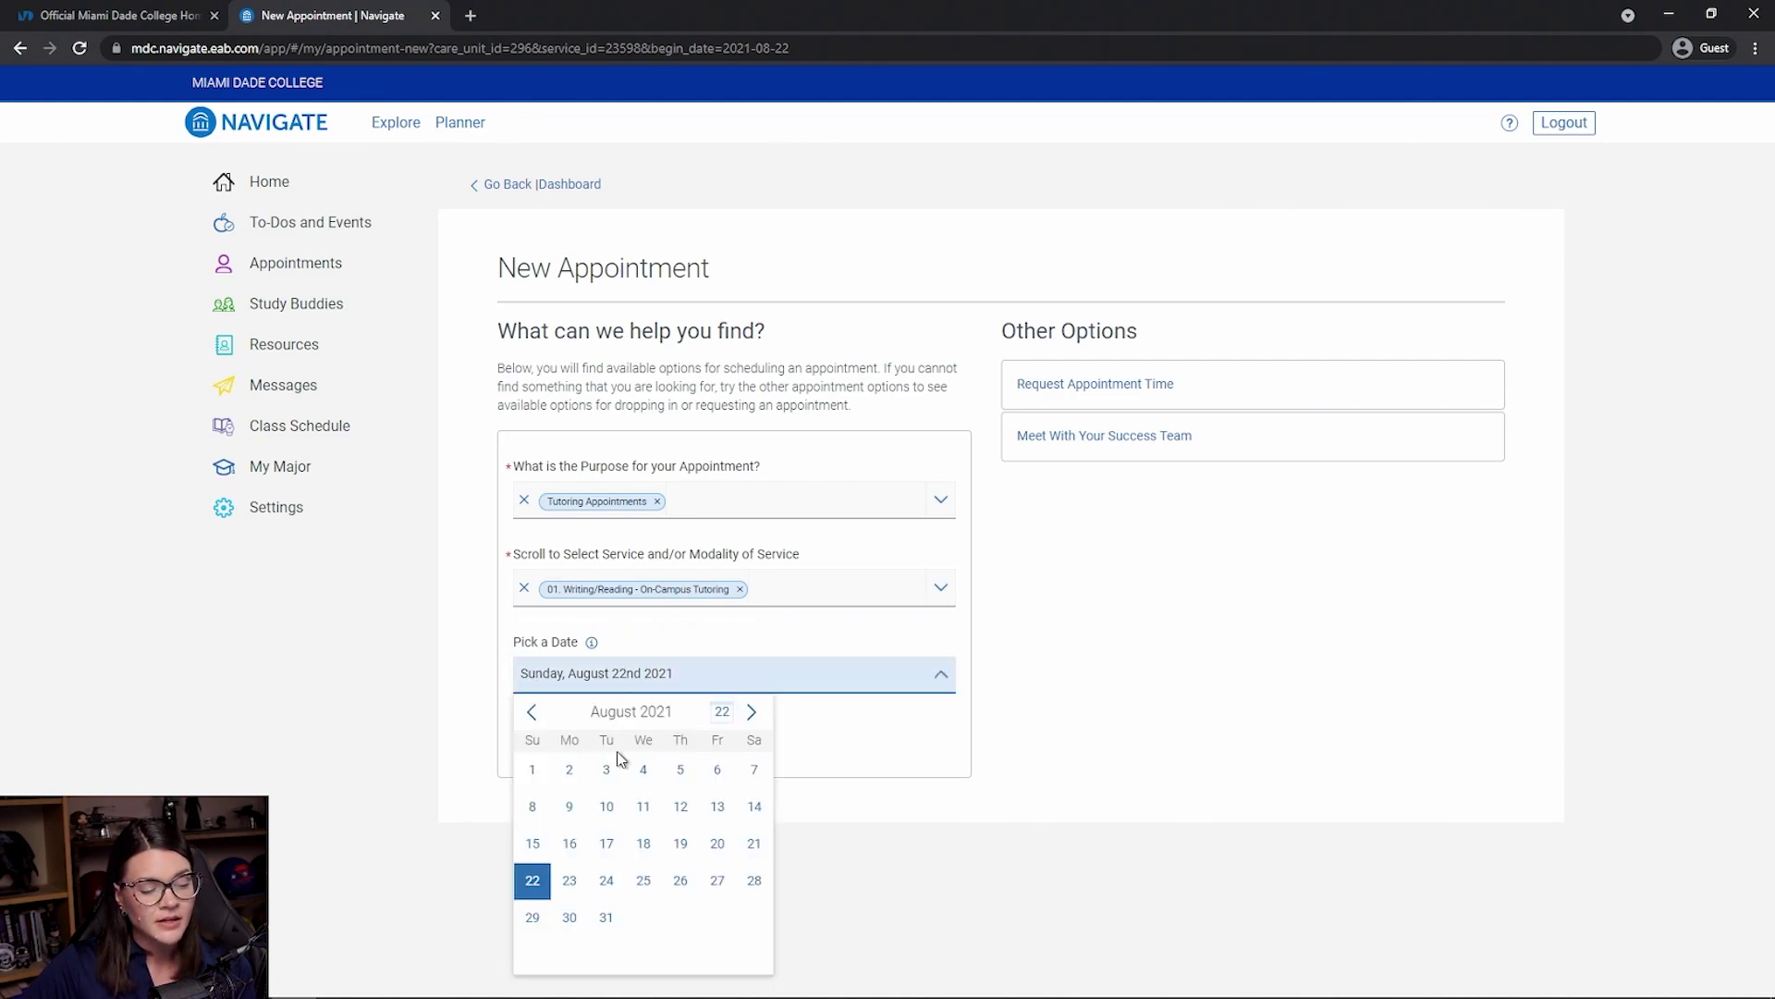
left_click(646, 883)
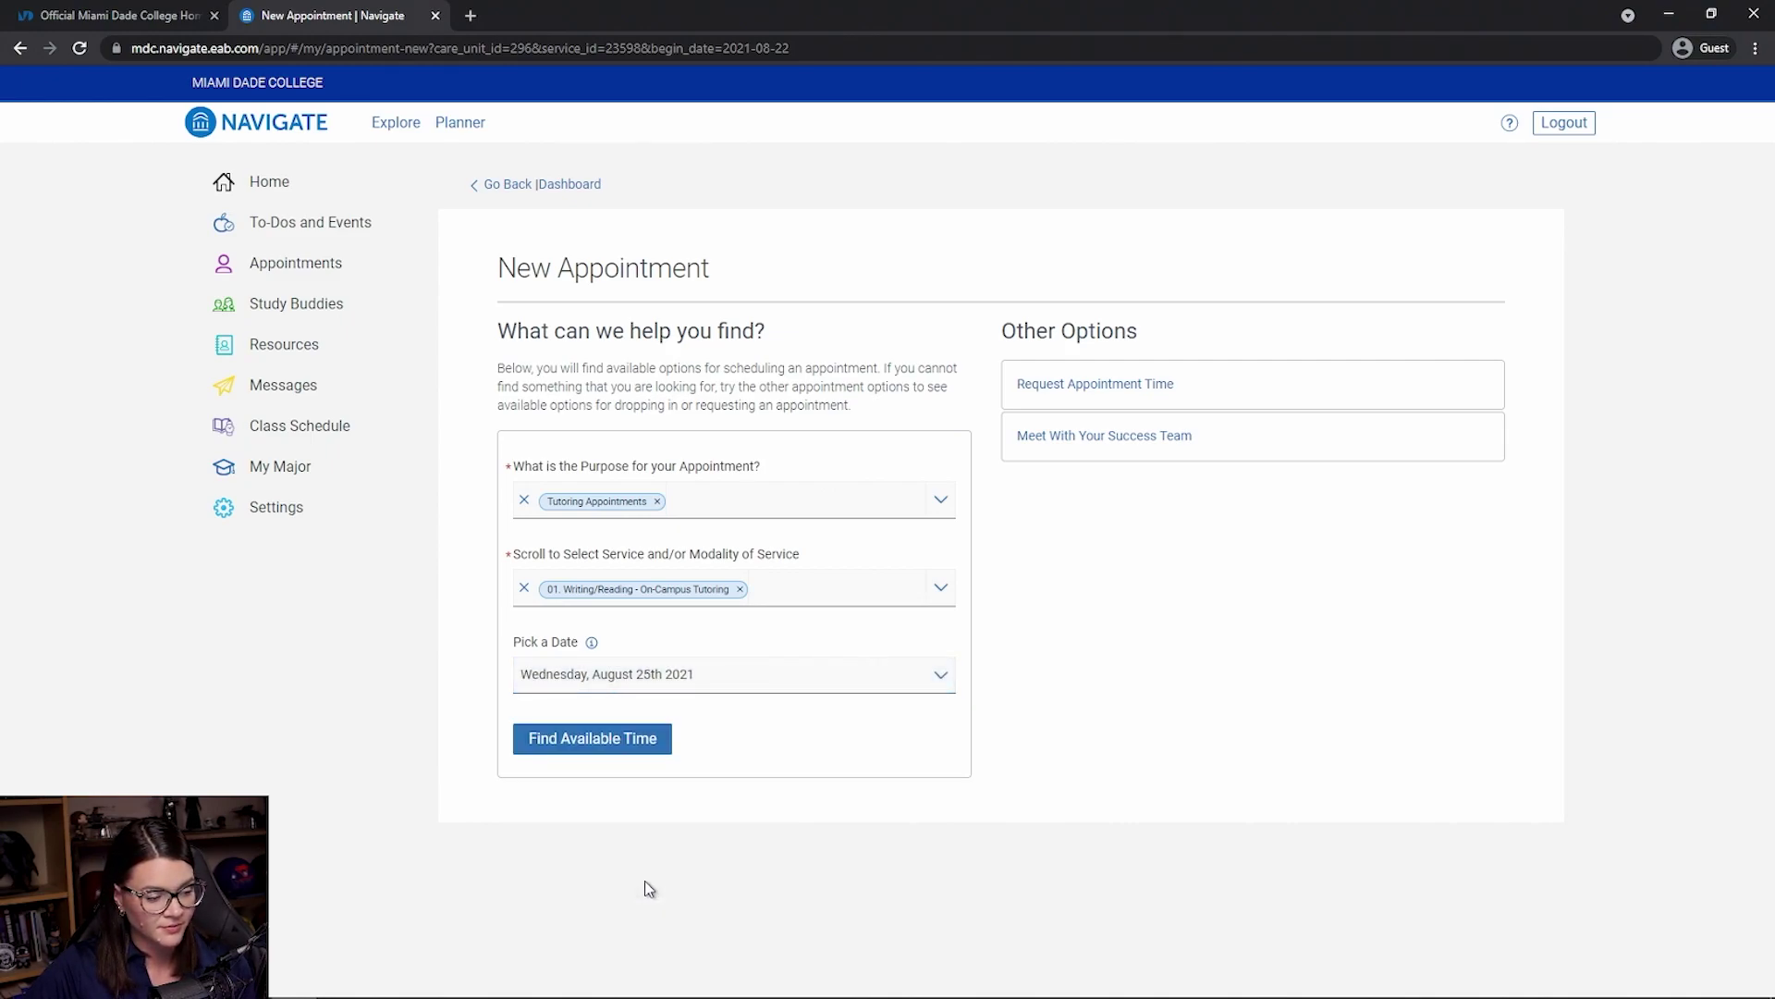
- Search Aug 25th availability and review the 7 Learning Resources locations' time slots
left_click(642, 749)
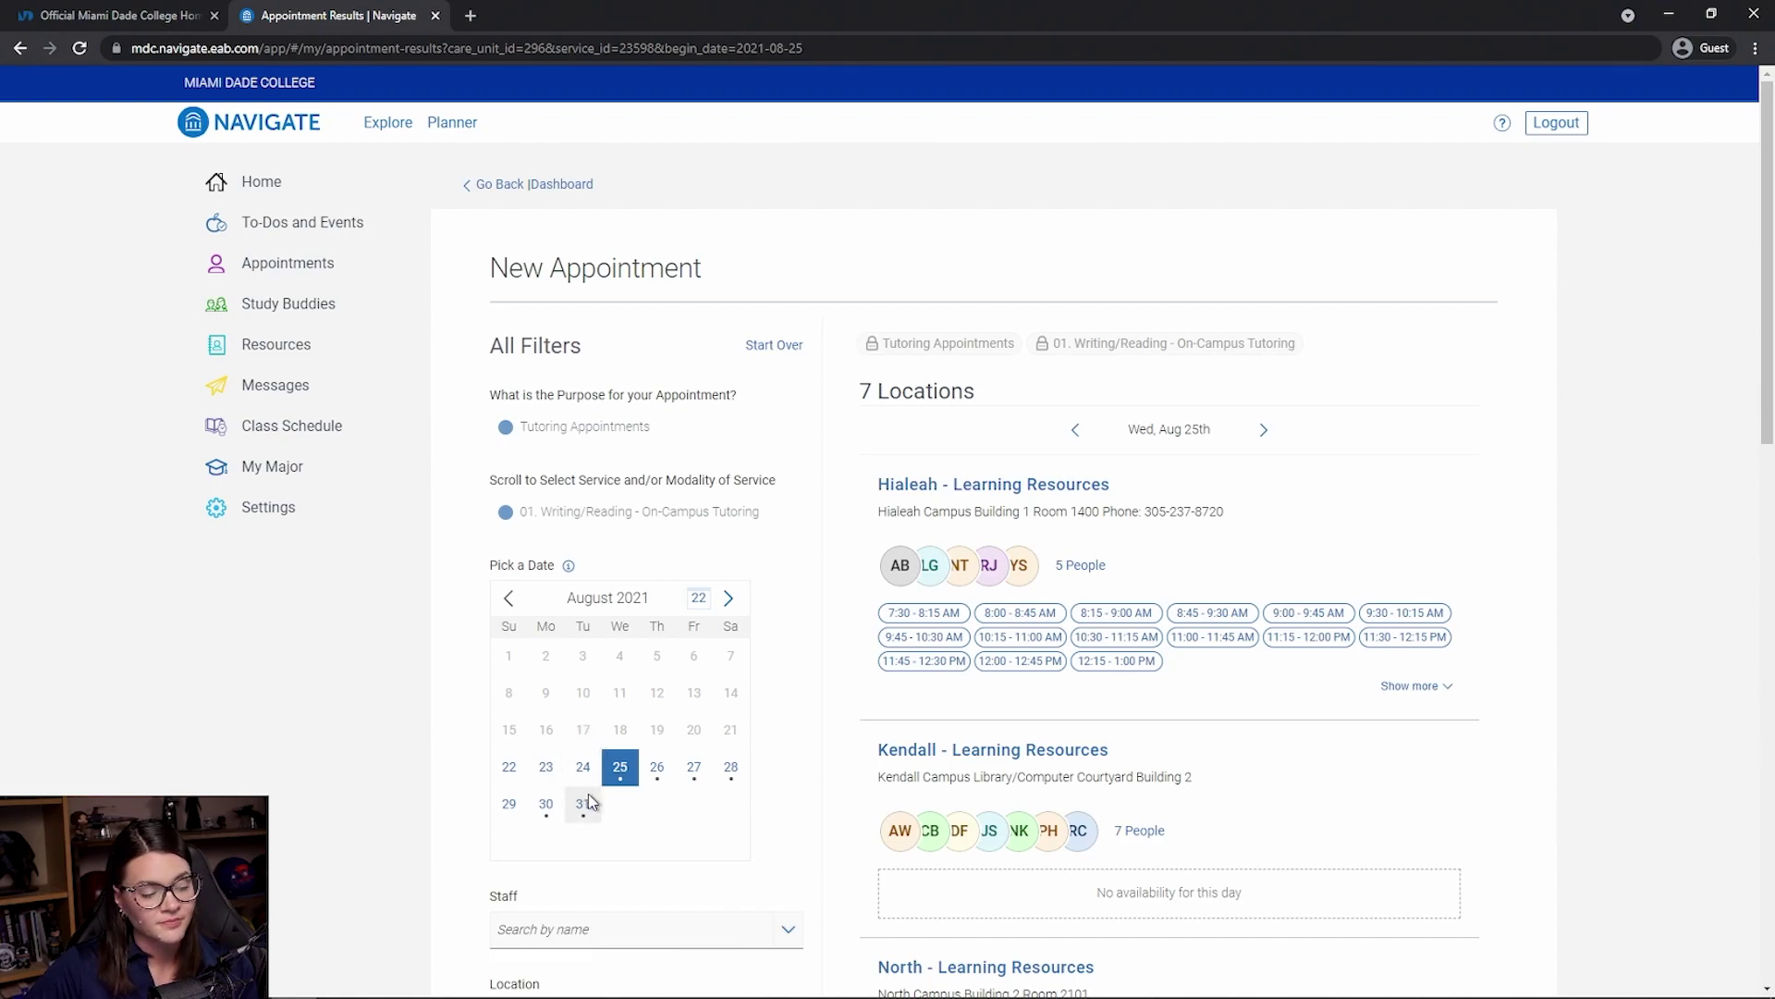
scroll(745, 820, "down", 1)
scroll(745, 821, "down", 2)
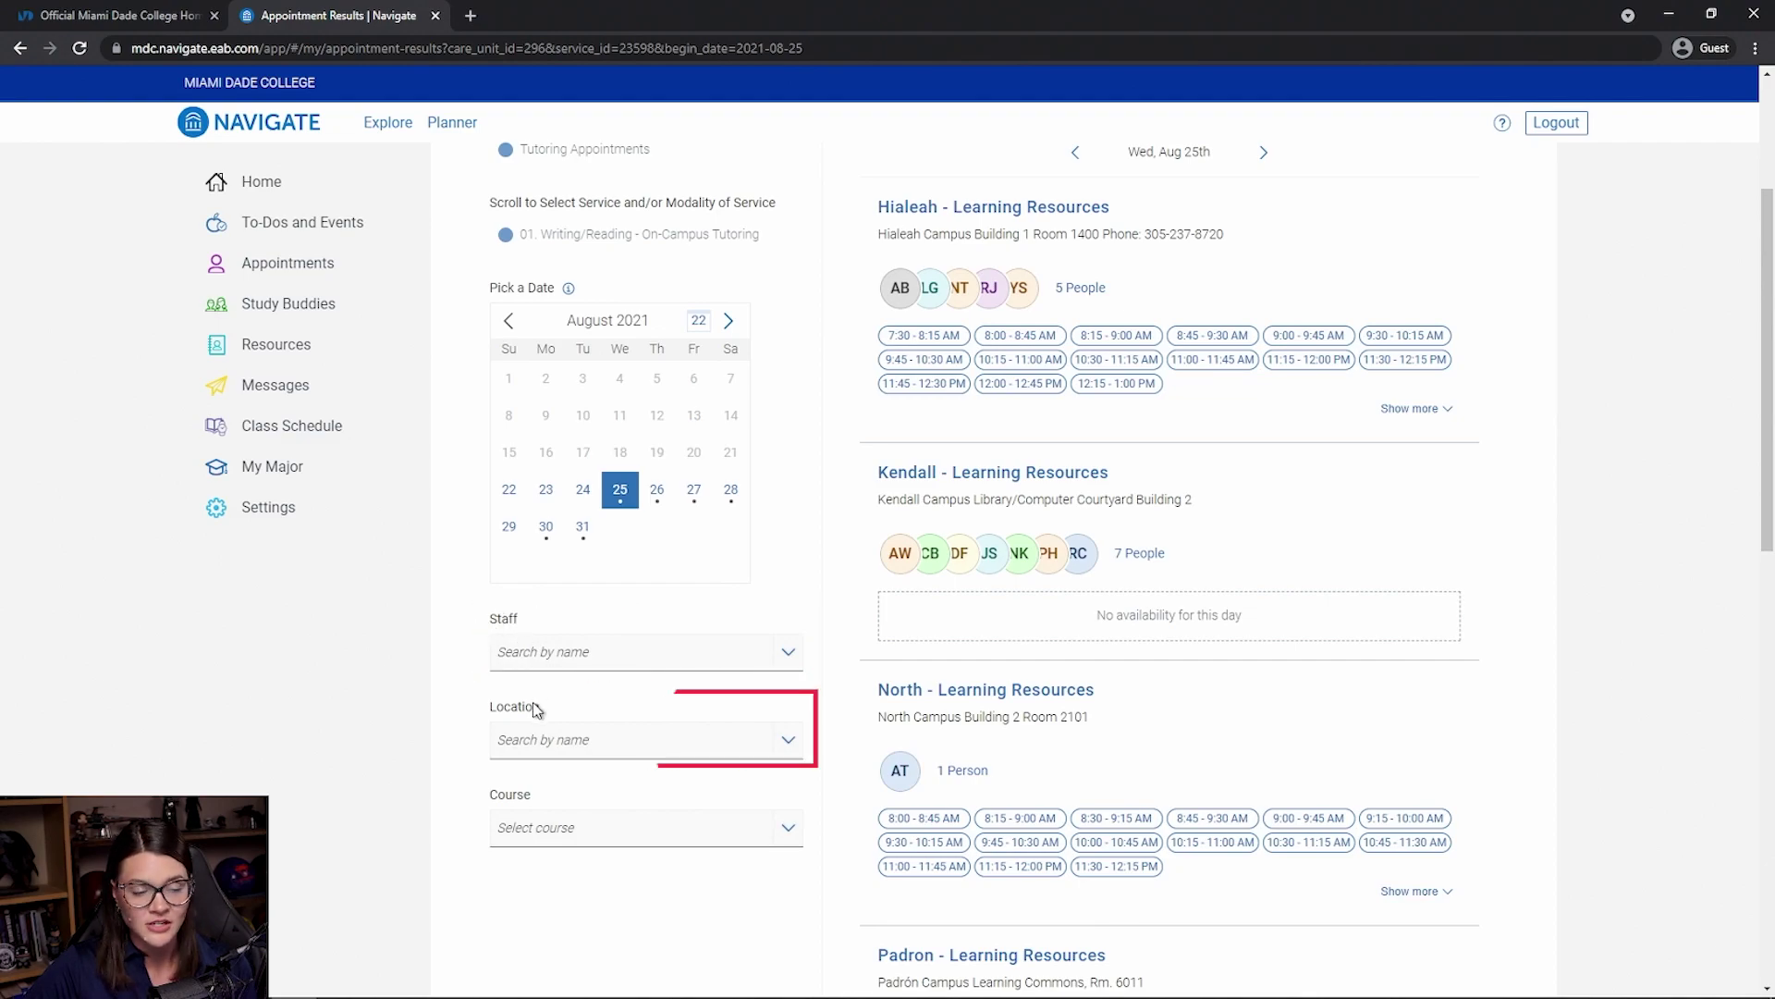
scroll(611, 677, "up", 1)
scroll(611, 677, "up", 1)
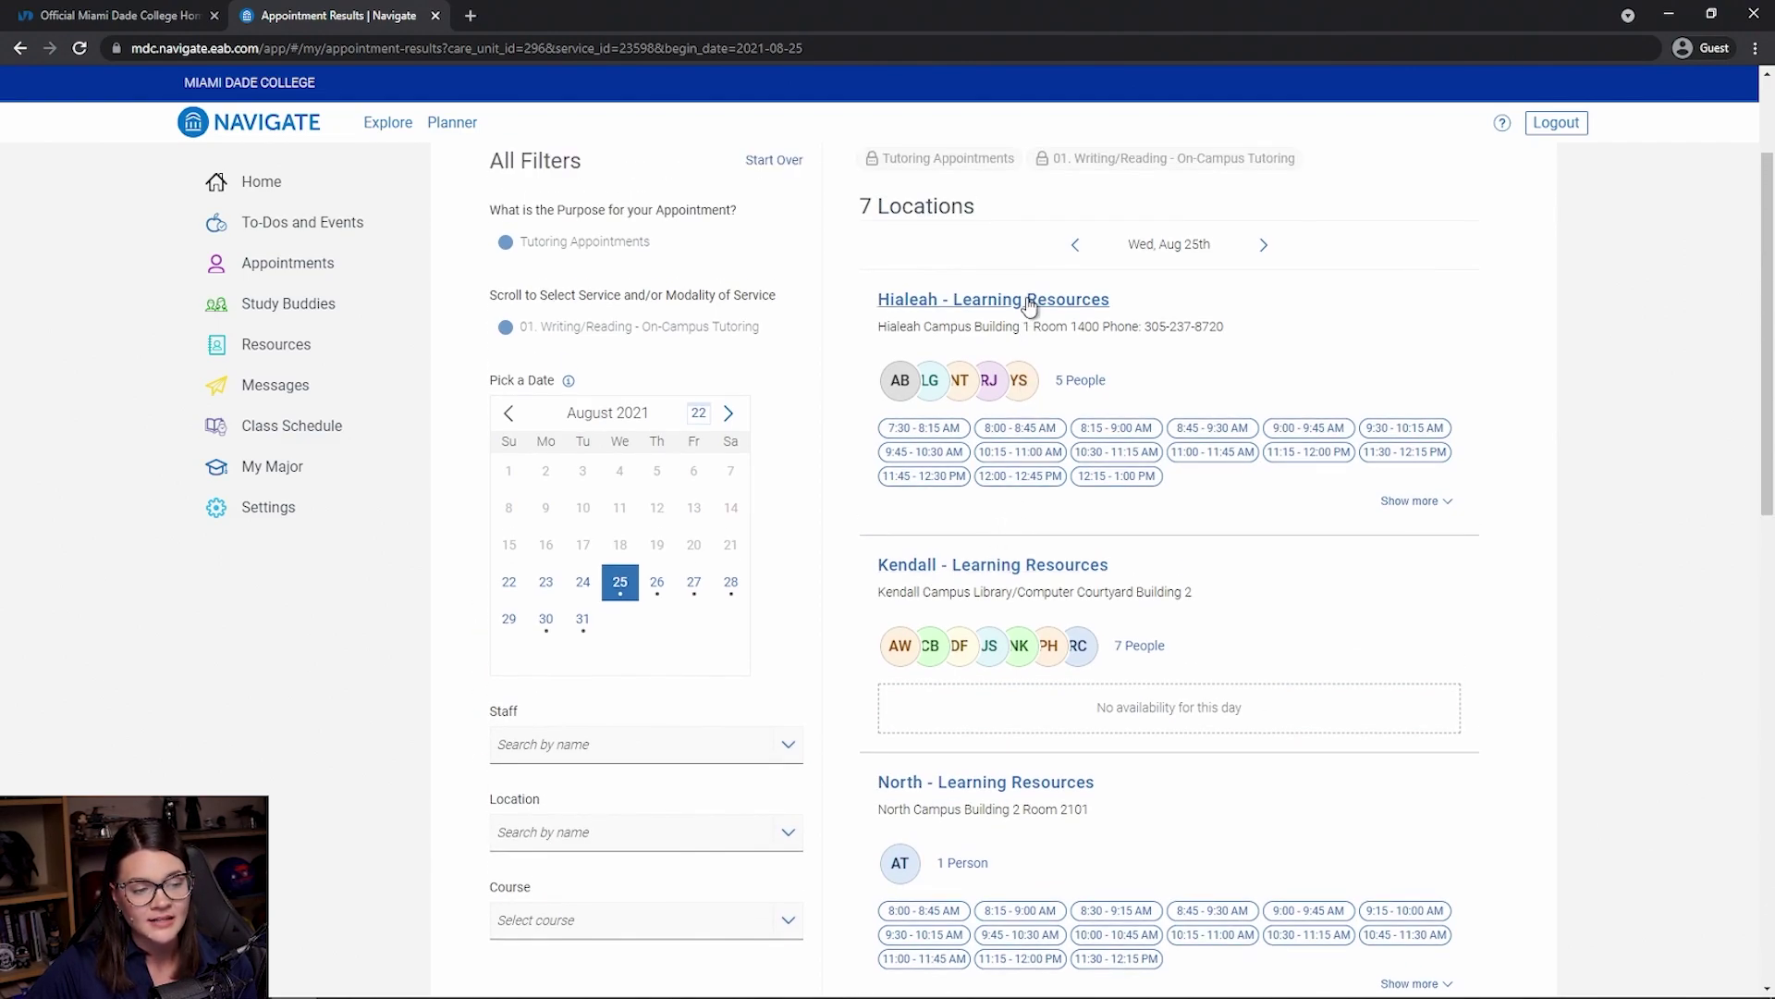
scroll(1055, 574, "down", 1)
scroll(1054, 575, "down", 3)
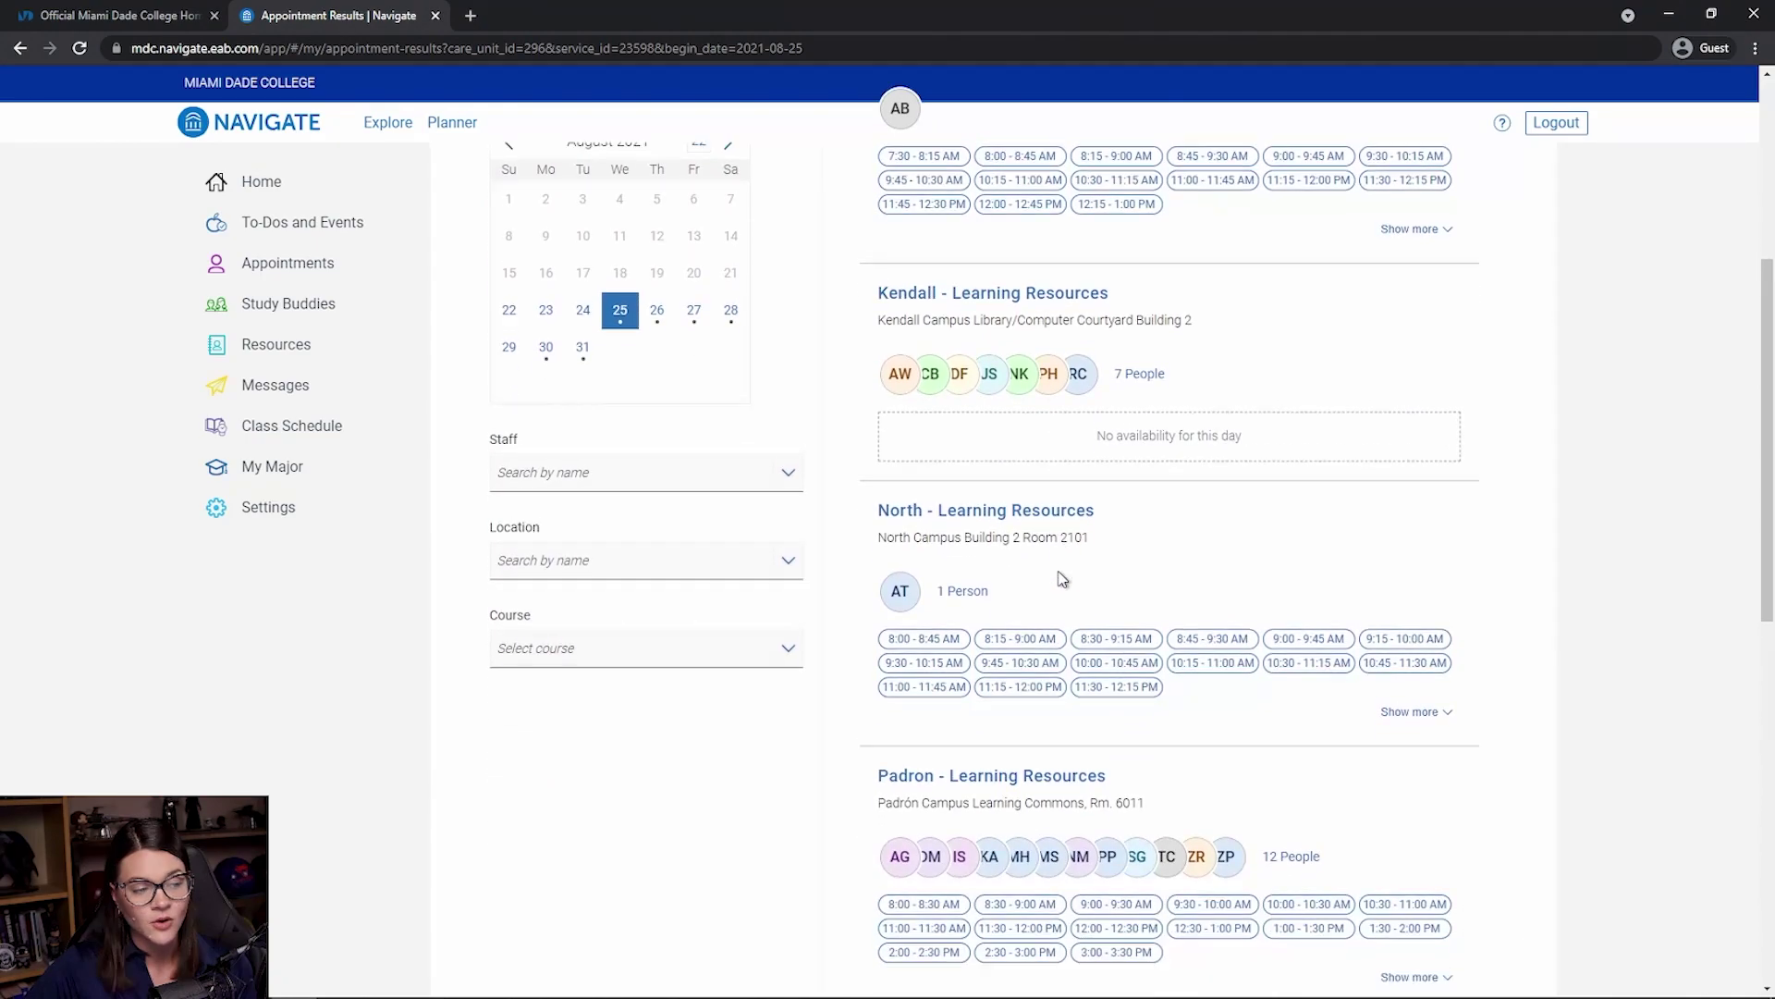
scroll(970, 502, "down", 5)
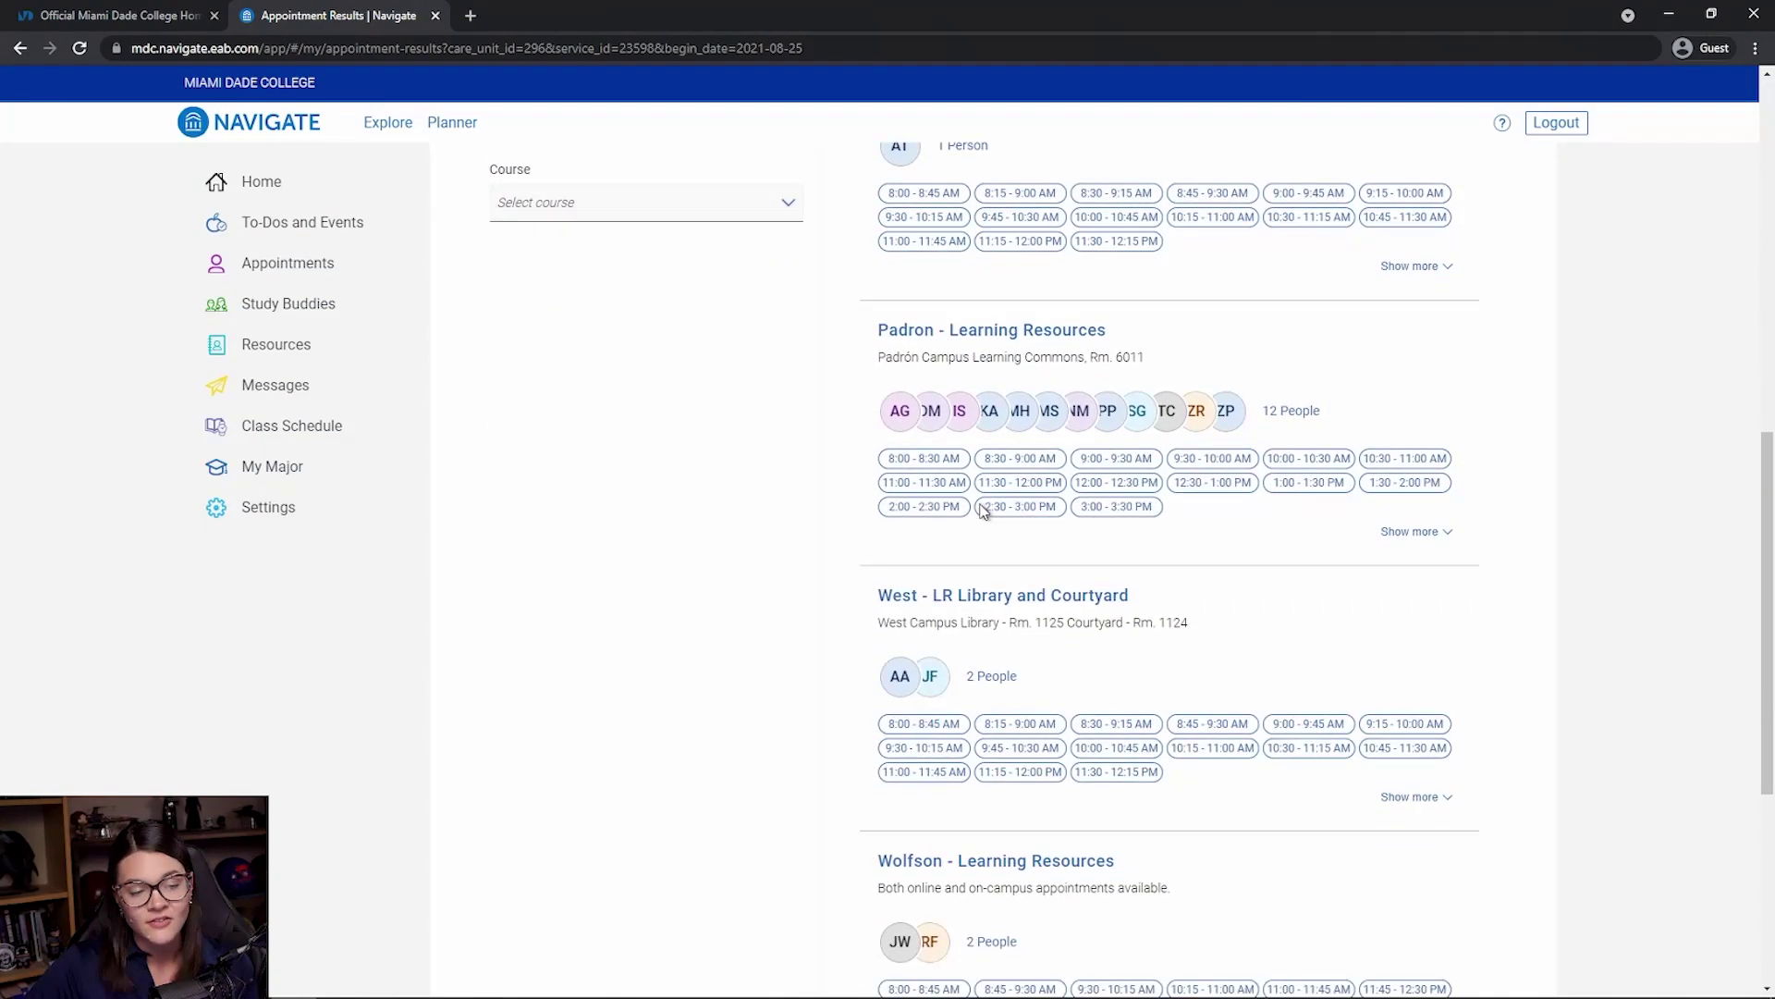
scroll(978, 515, "up", 9)
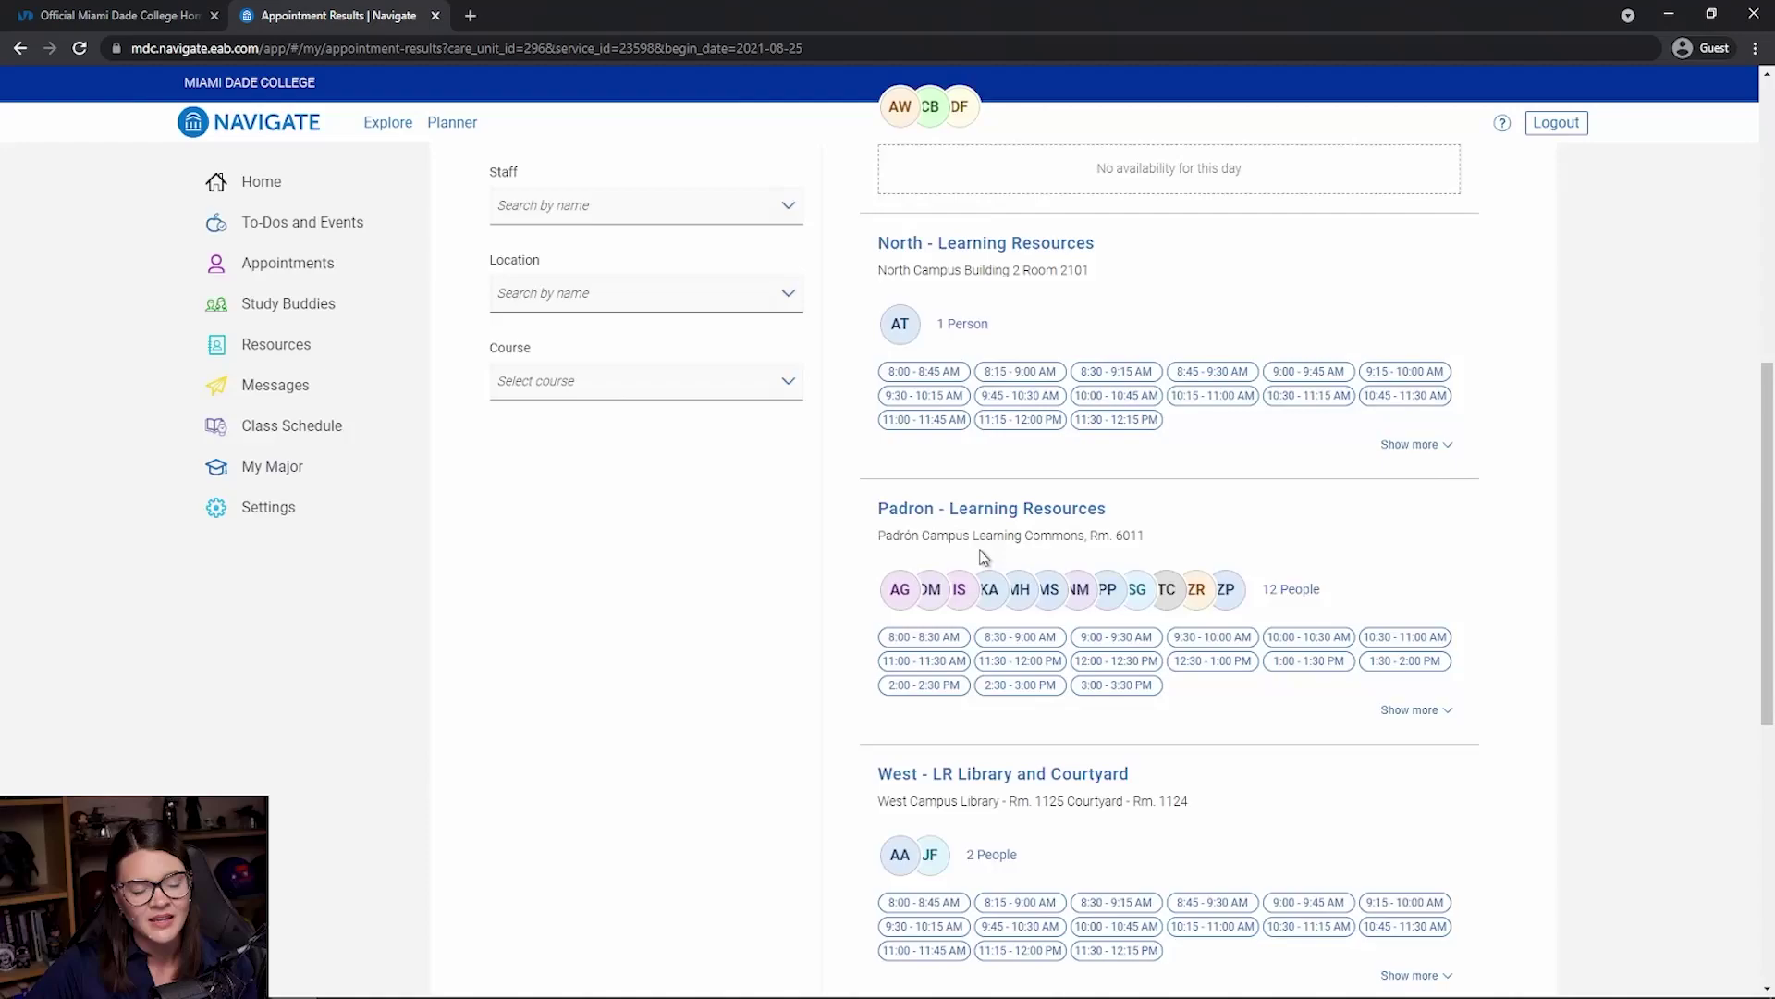
scroll(983, 558, "up", 2)
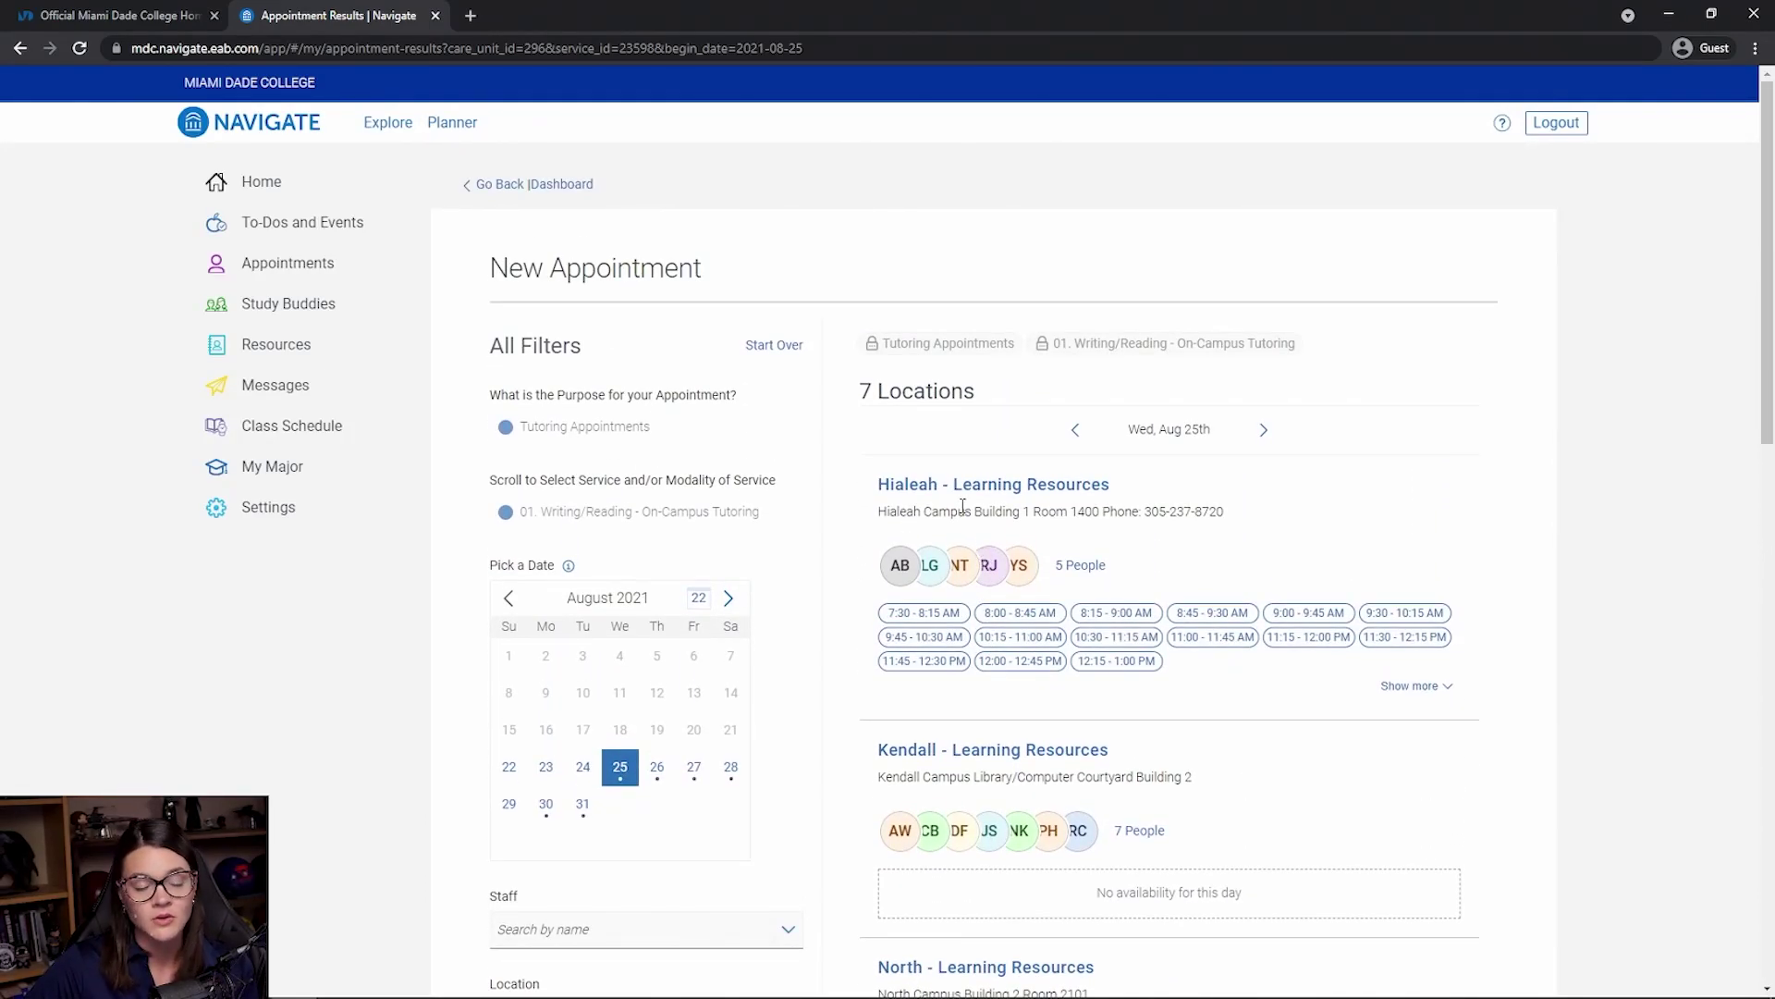
- Filter to Hialeah - Learning Resources and view one tutor's individual availability
left_click(1047, 487)
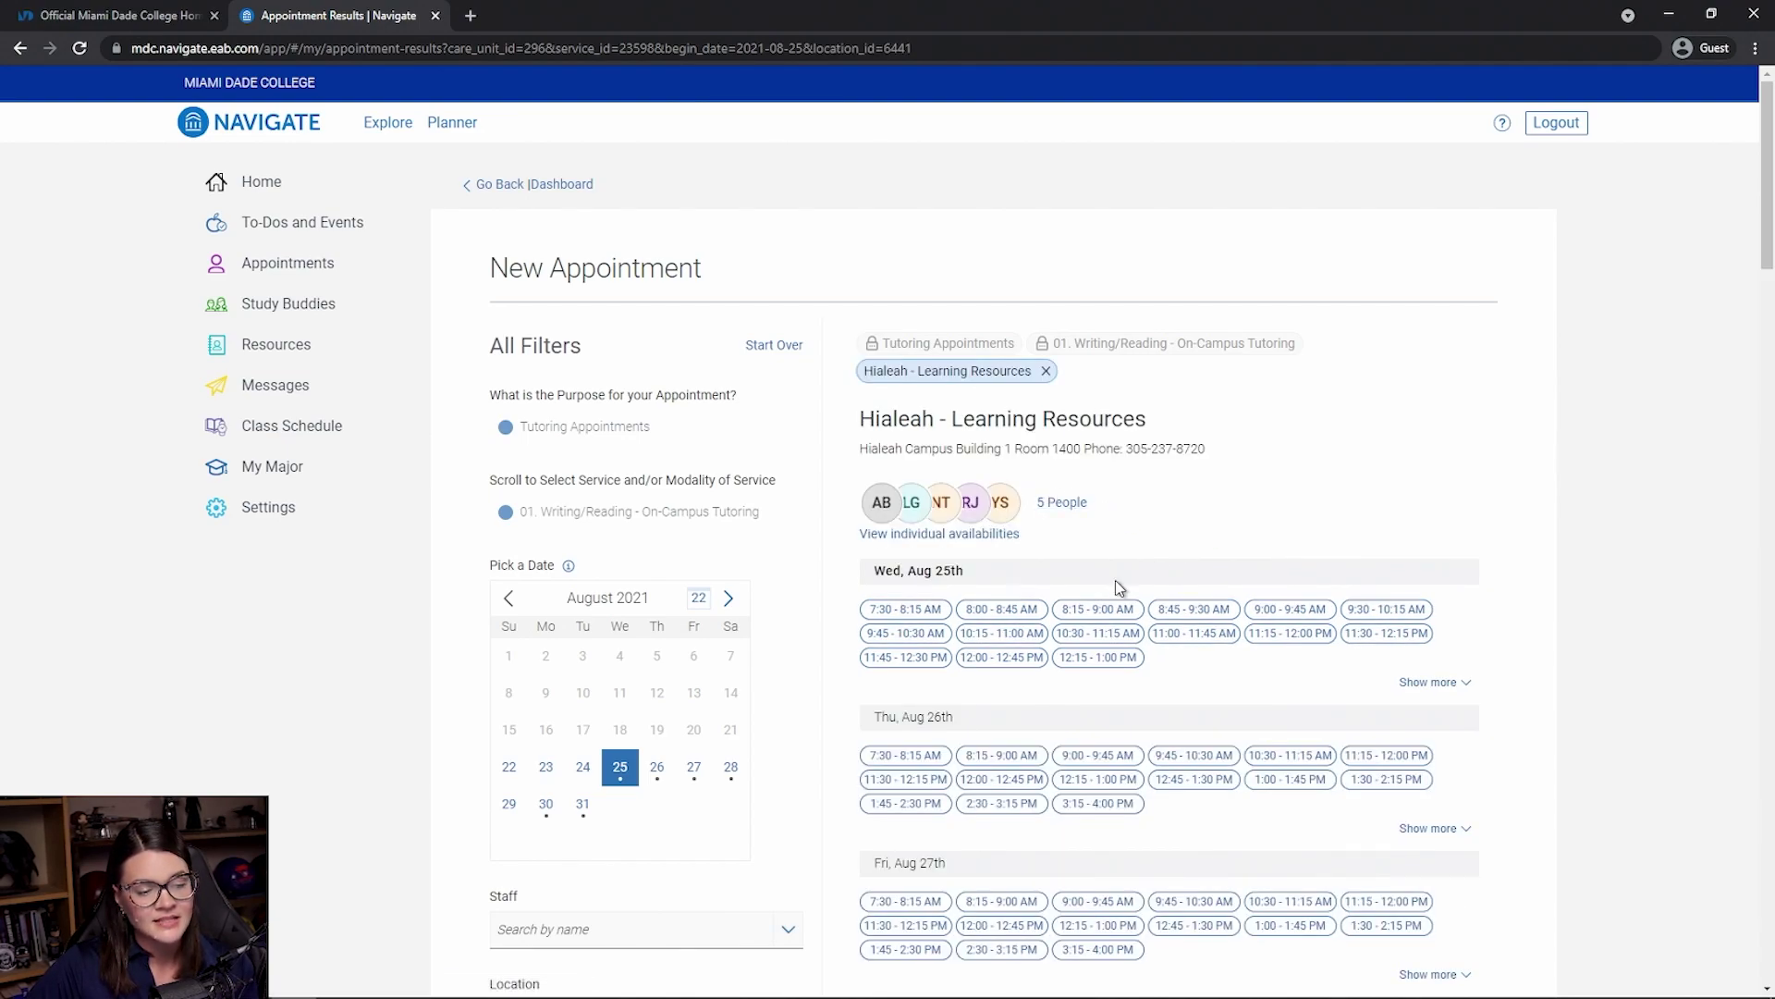
scroll(915, 499, "down", 1)
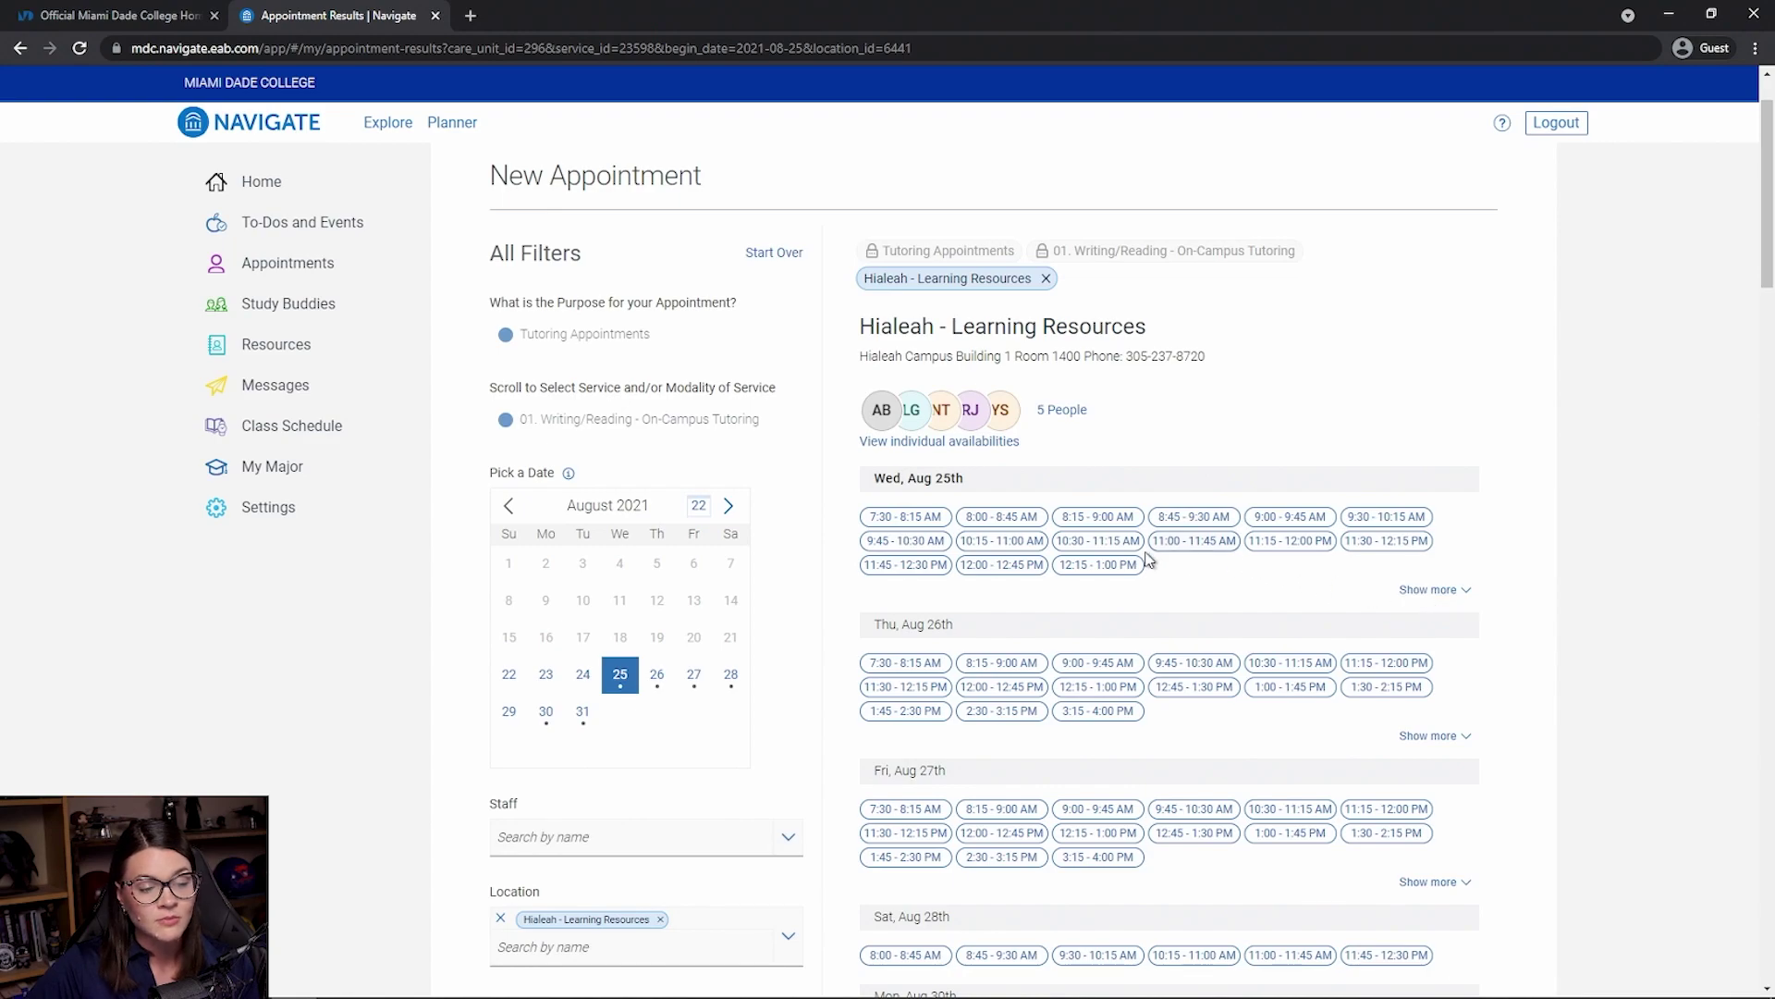
left_click(1430, 590)
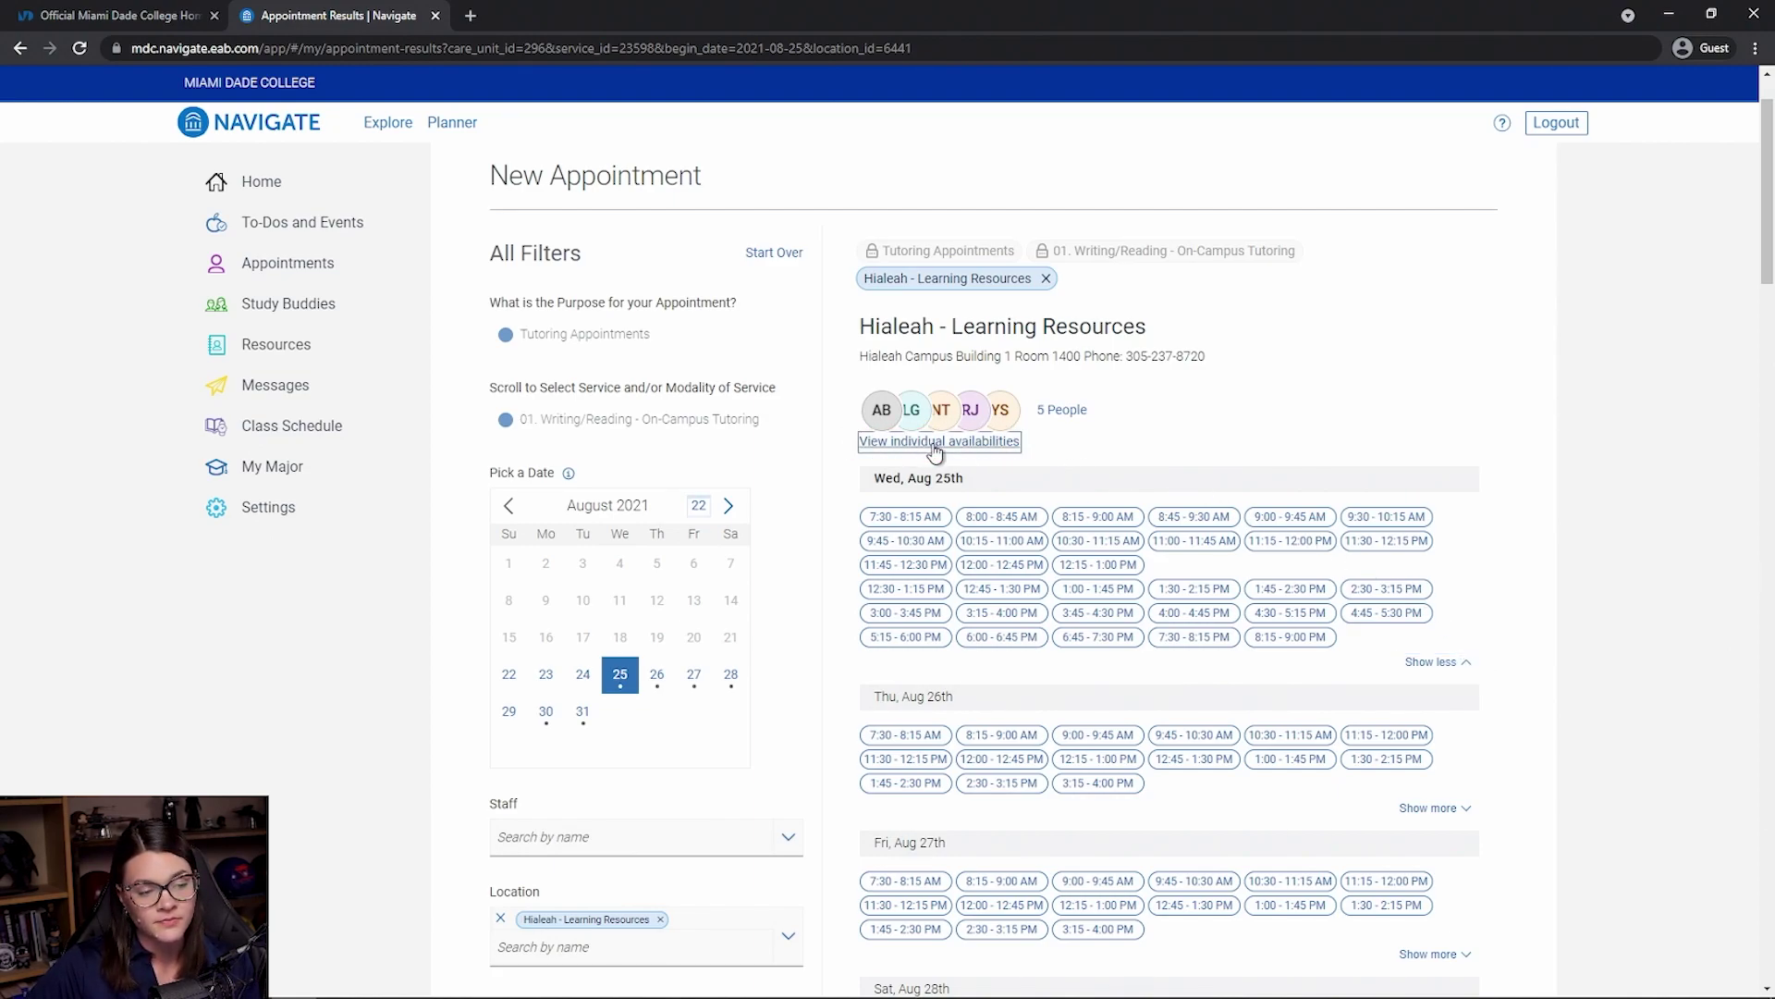
left_click(935, 443)
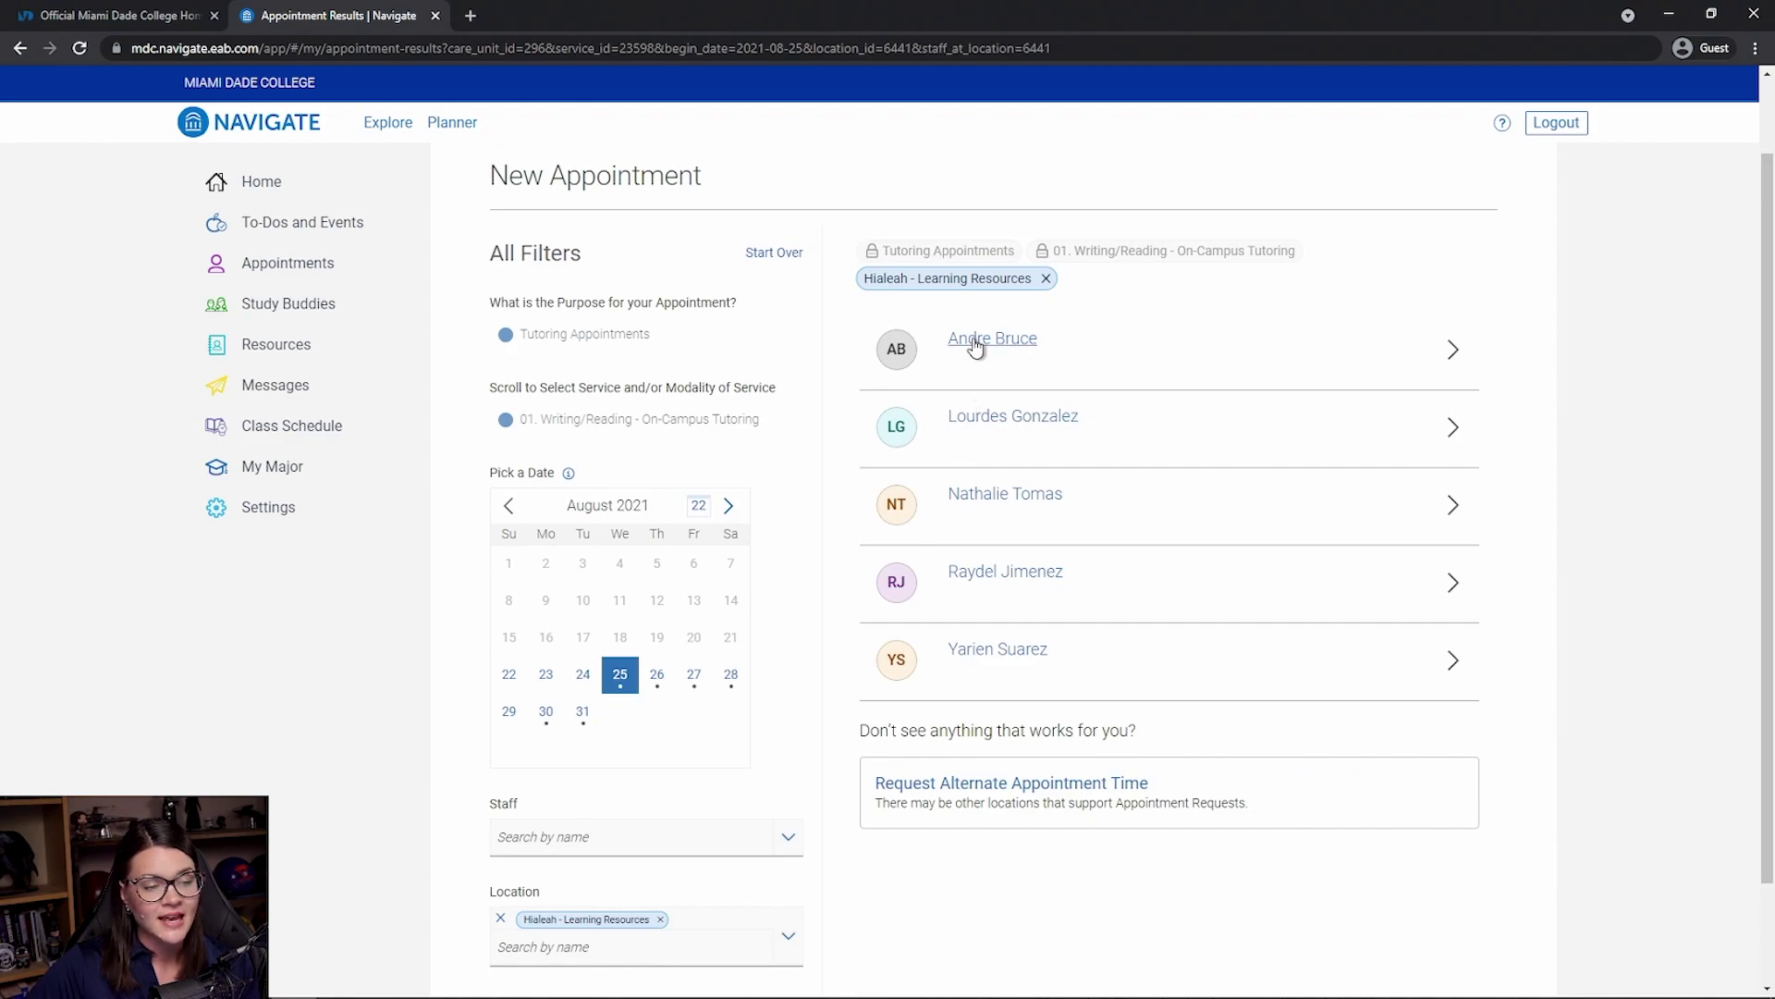
left_click(978, 503)
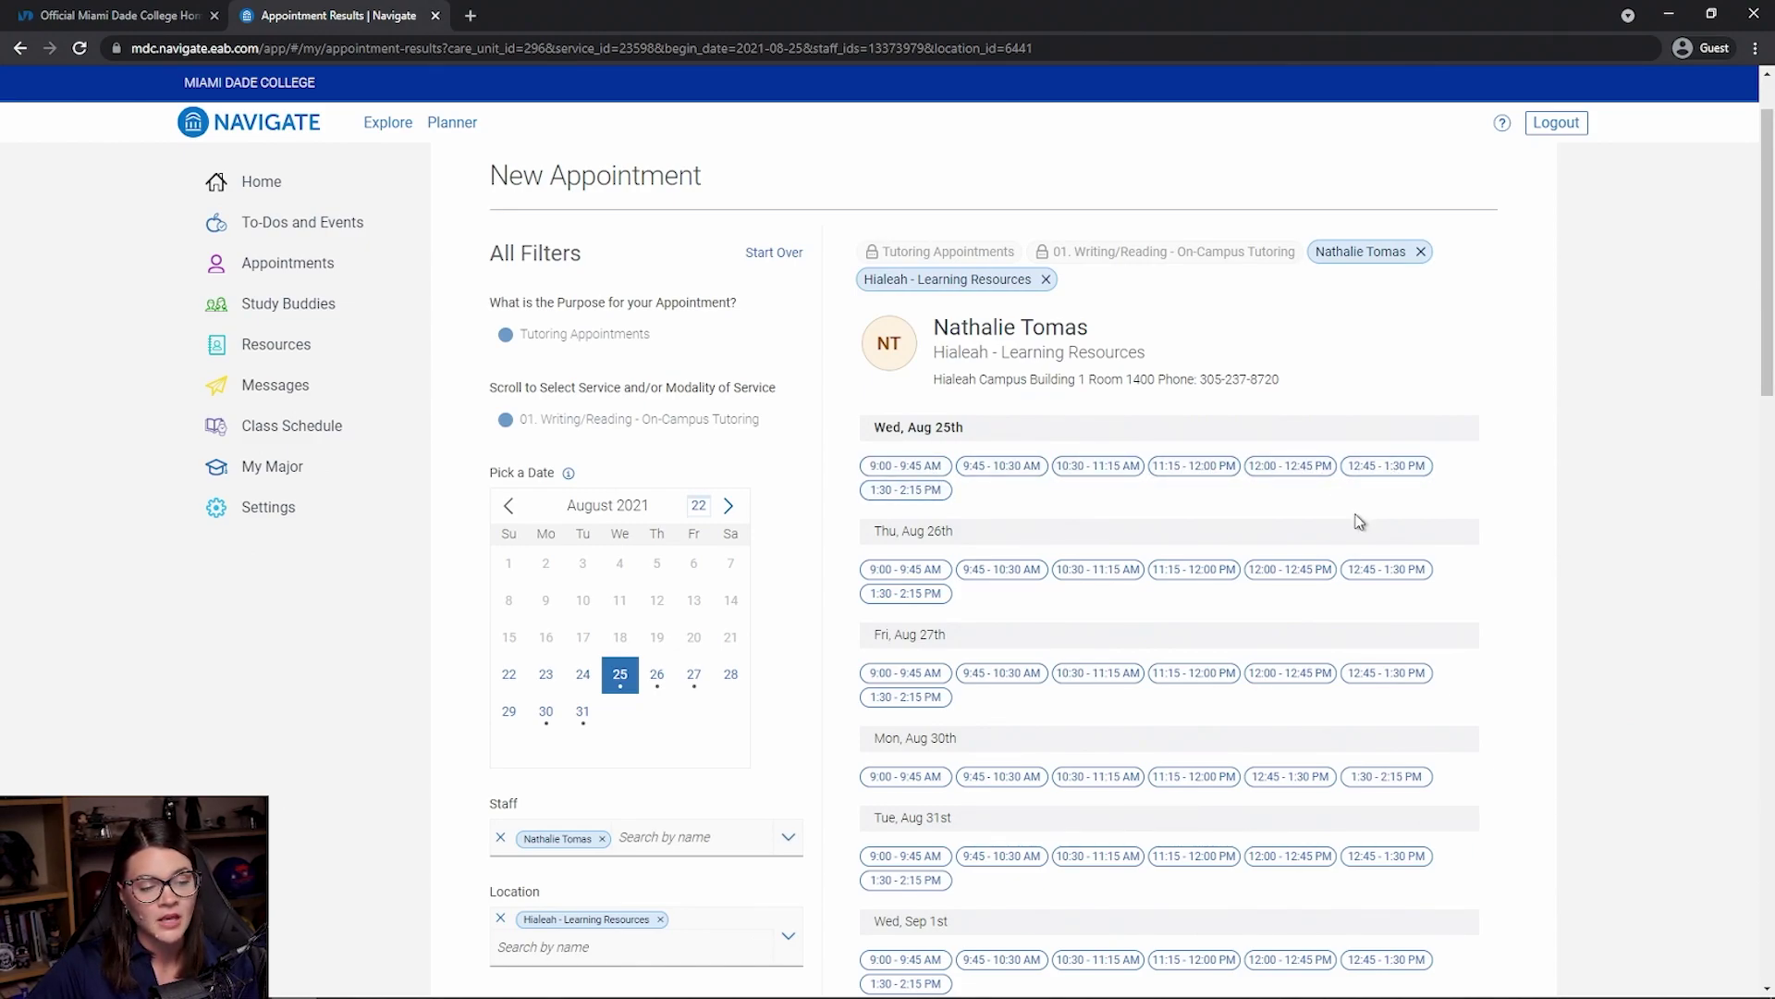
- Schedule the Aug 25th 10:30 - 11:15 AM slot with comment 'ENC1101 Outline'
left_click(1080, 468)
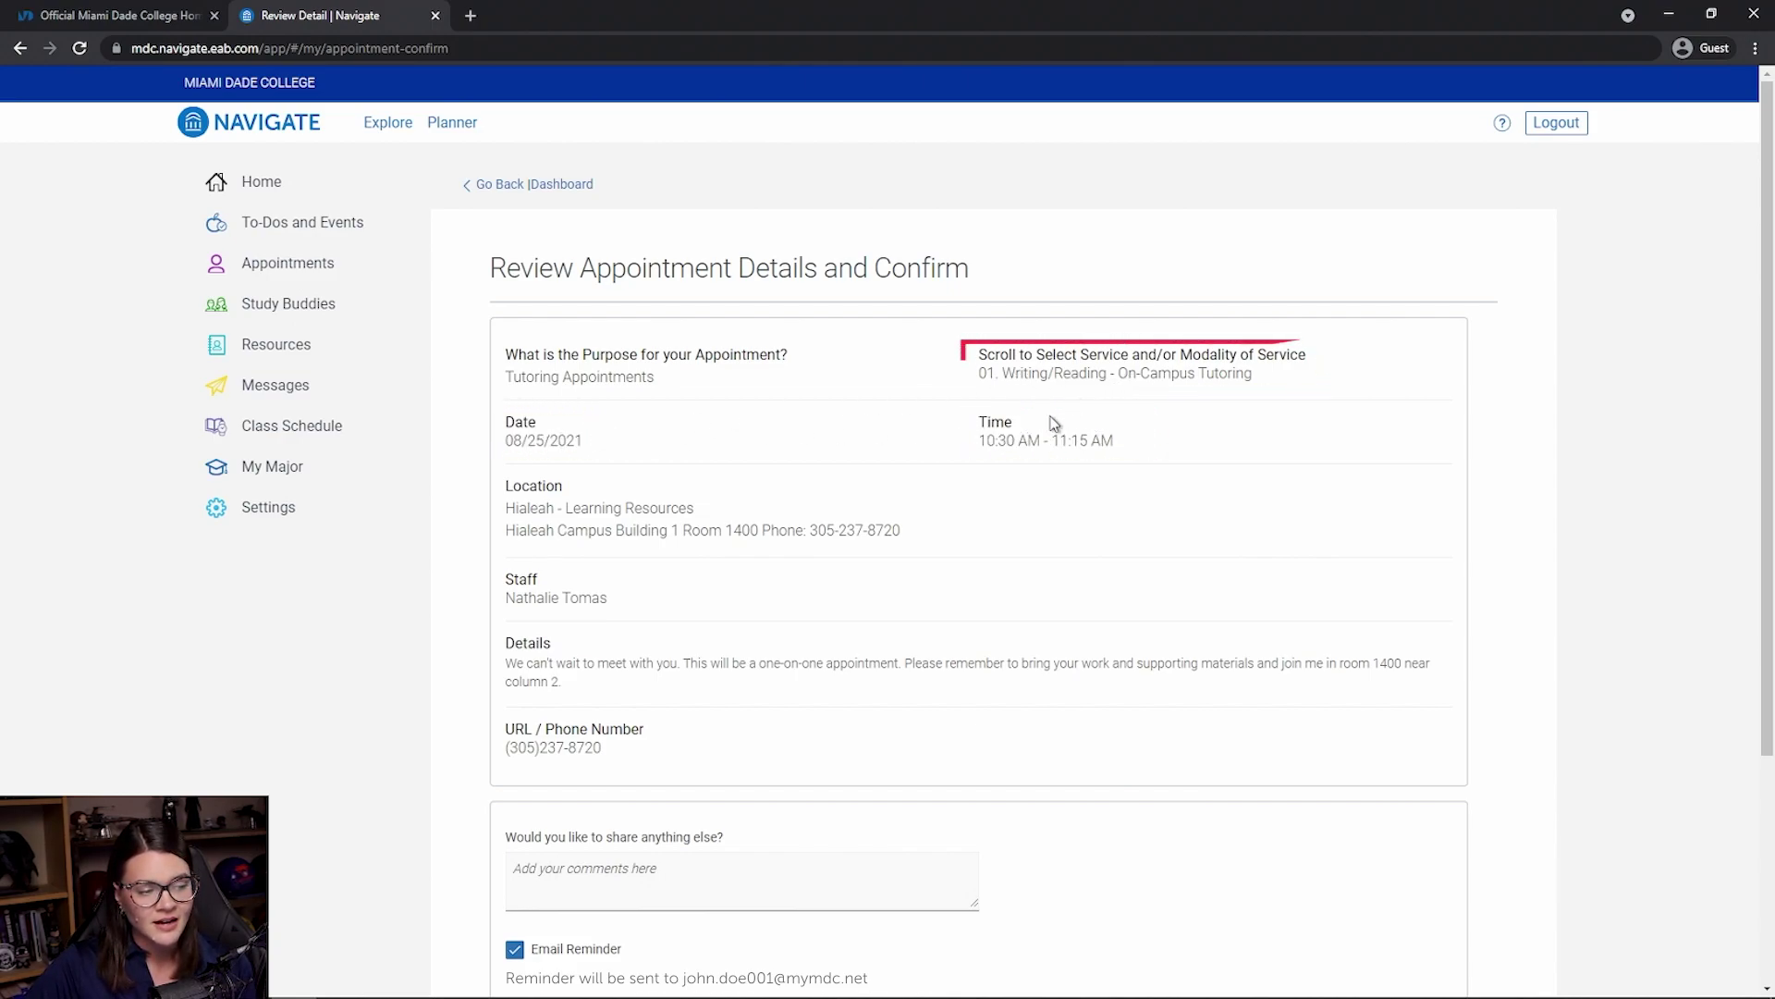
scroll(1054, 424, "down", 1)
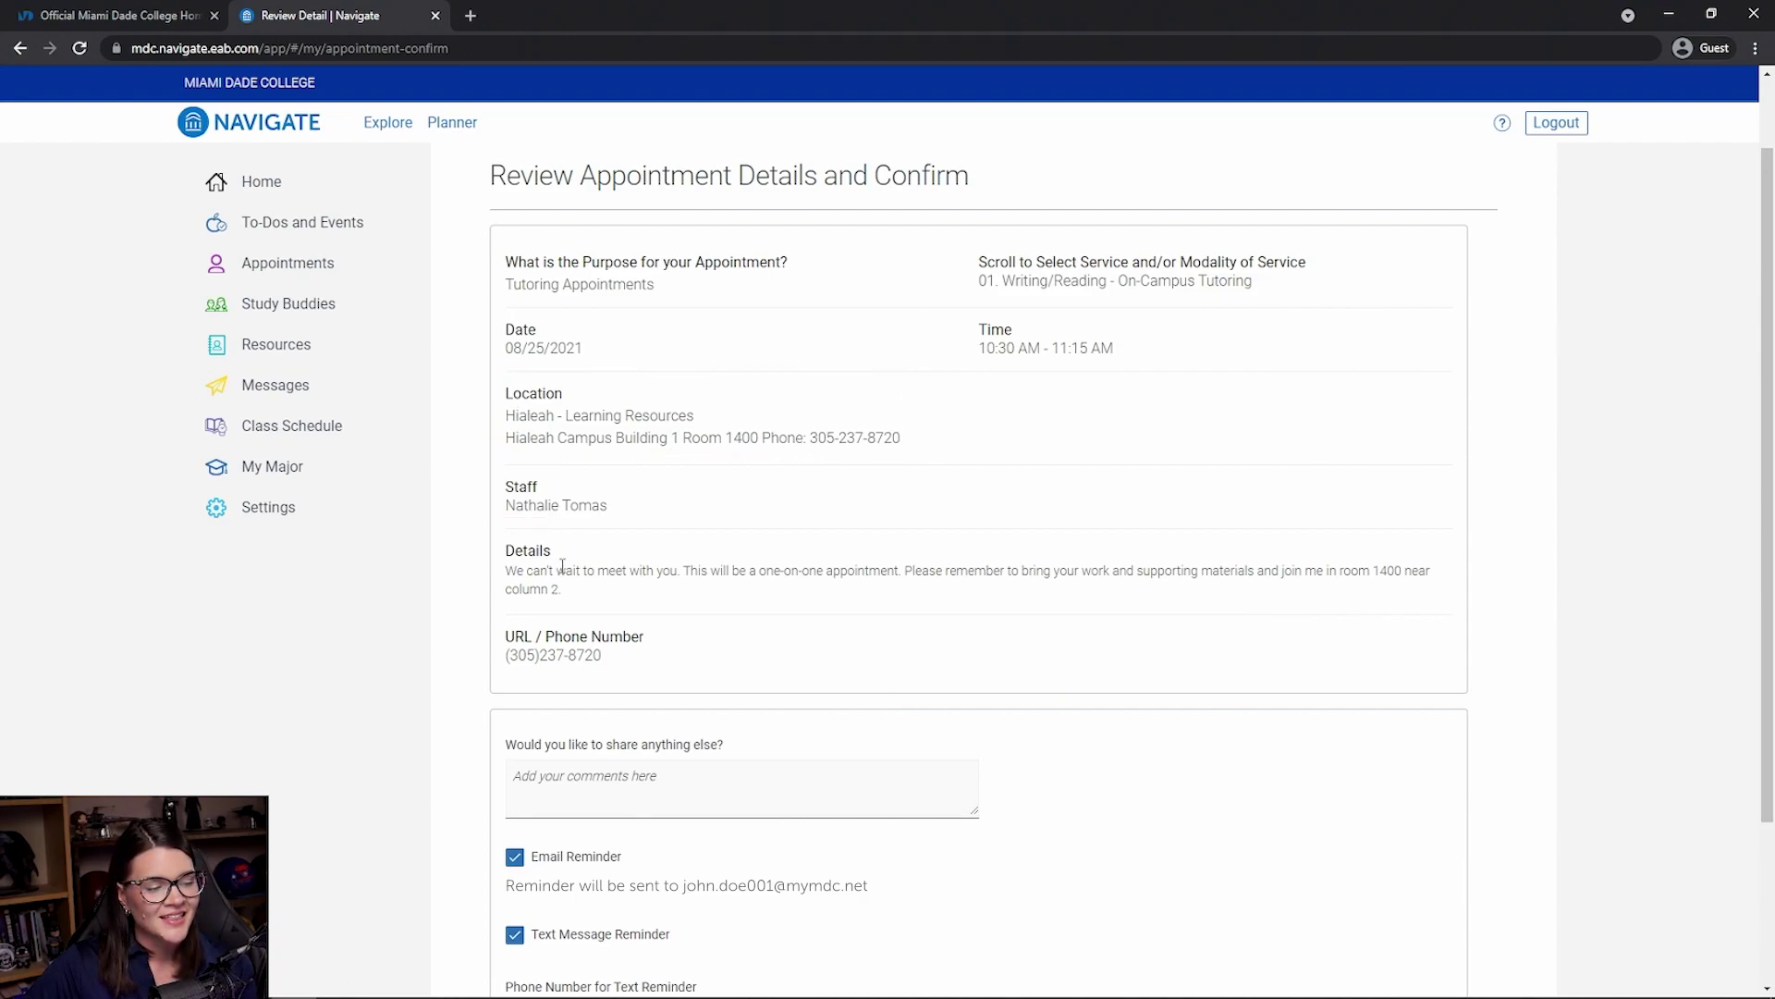
scroll(562, 565, "down", 1)
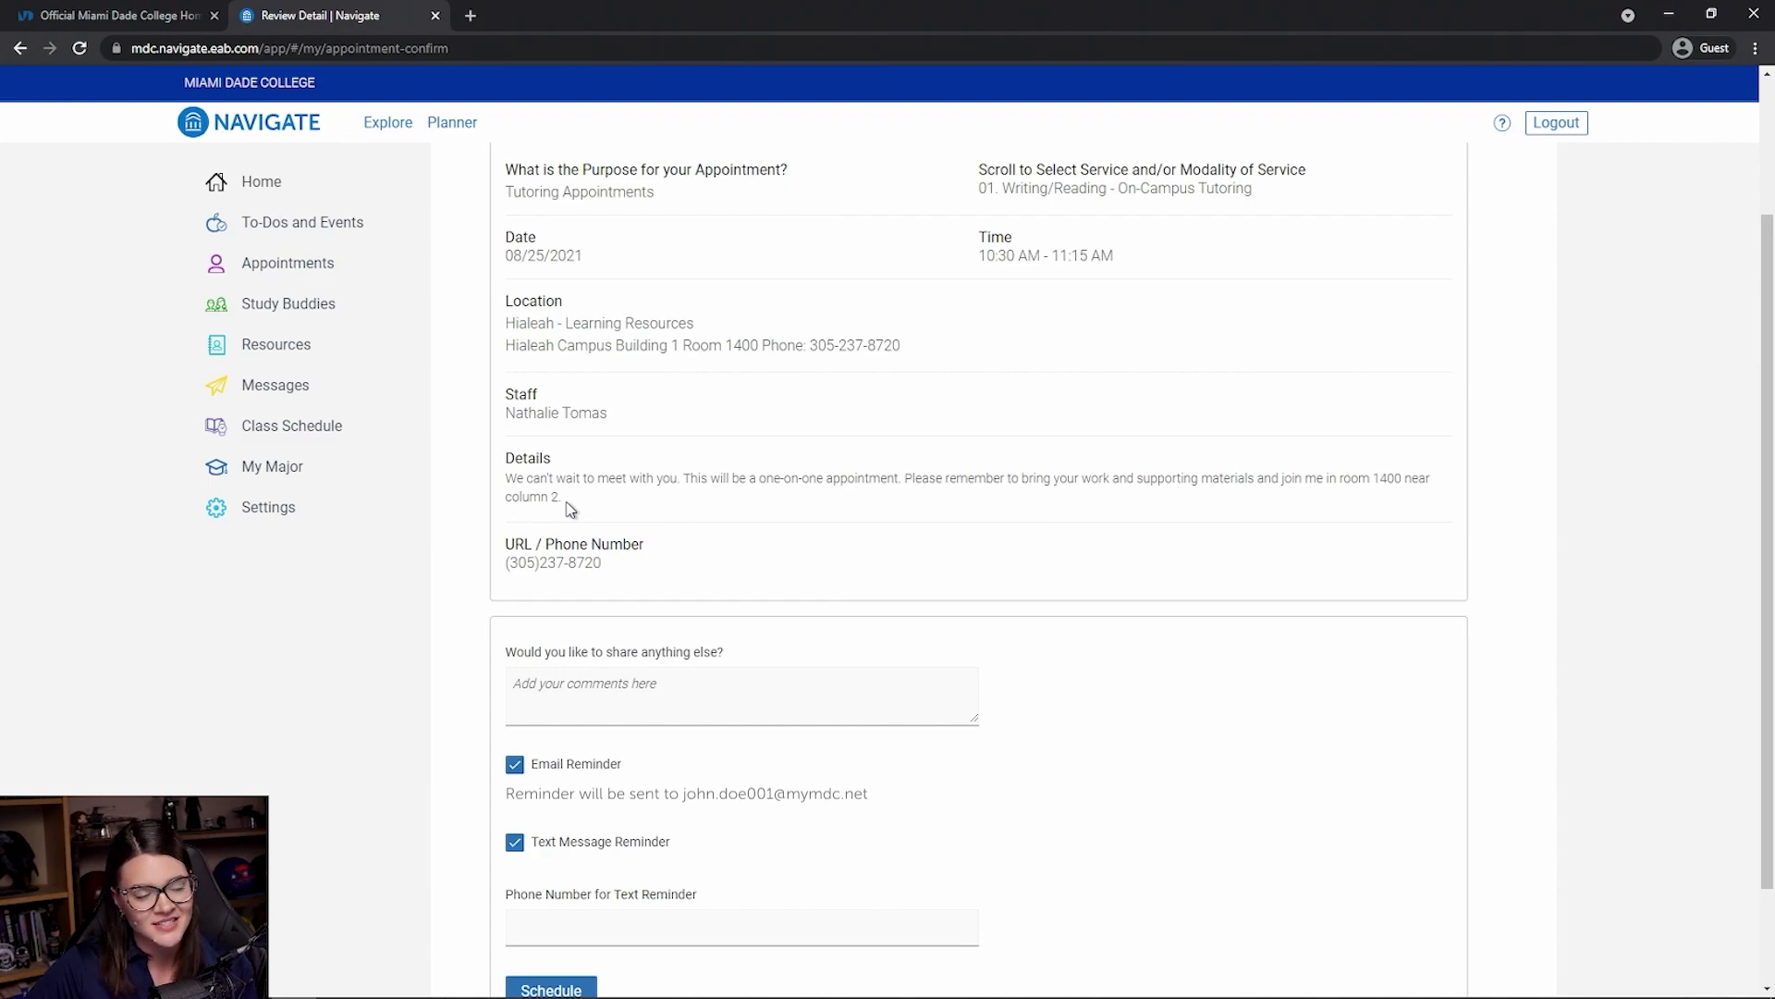
scroll(568, 508, "down", 1)
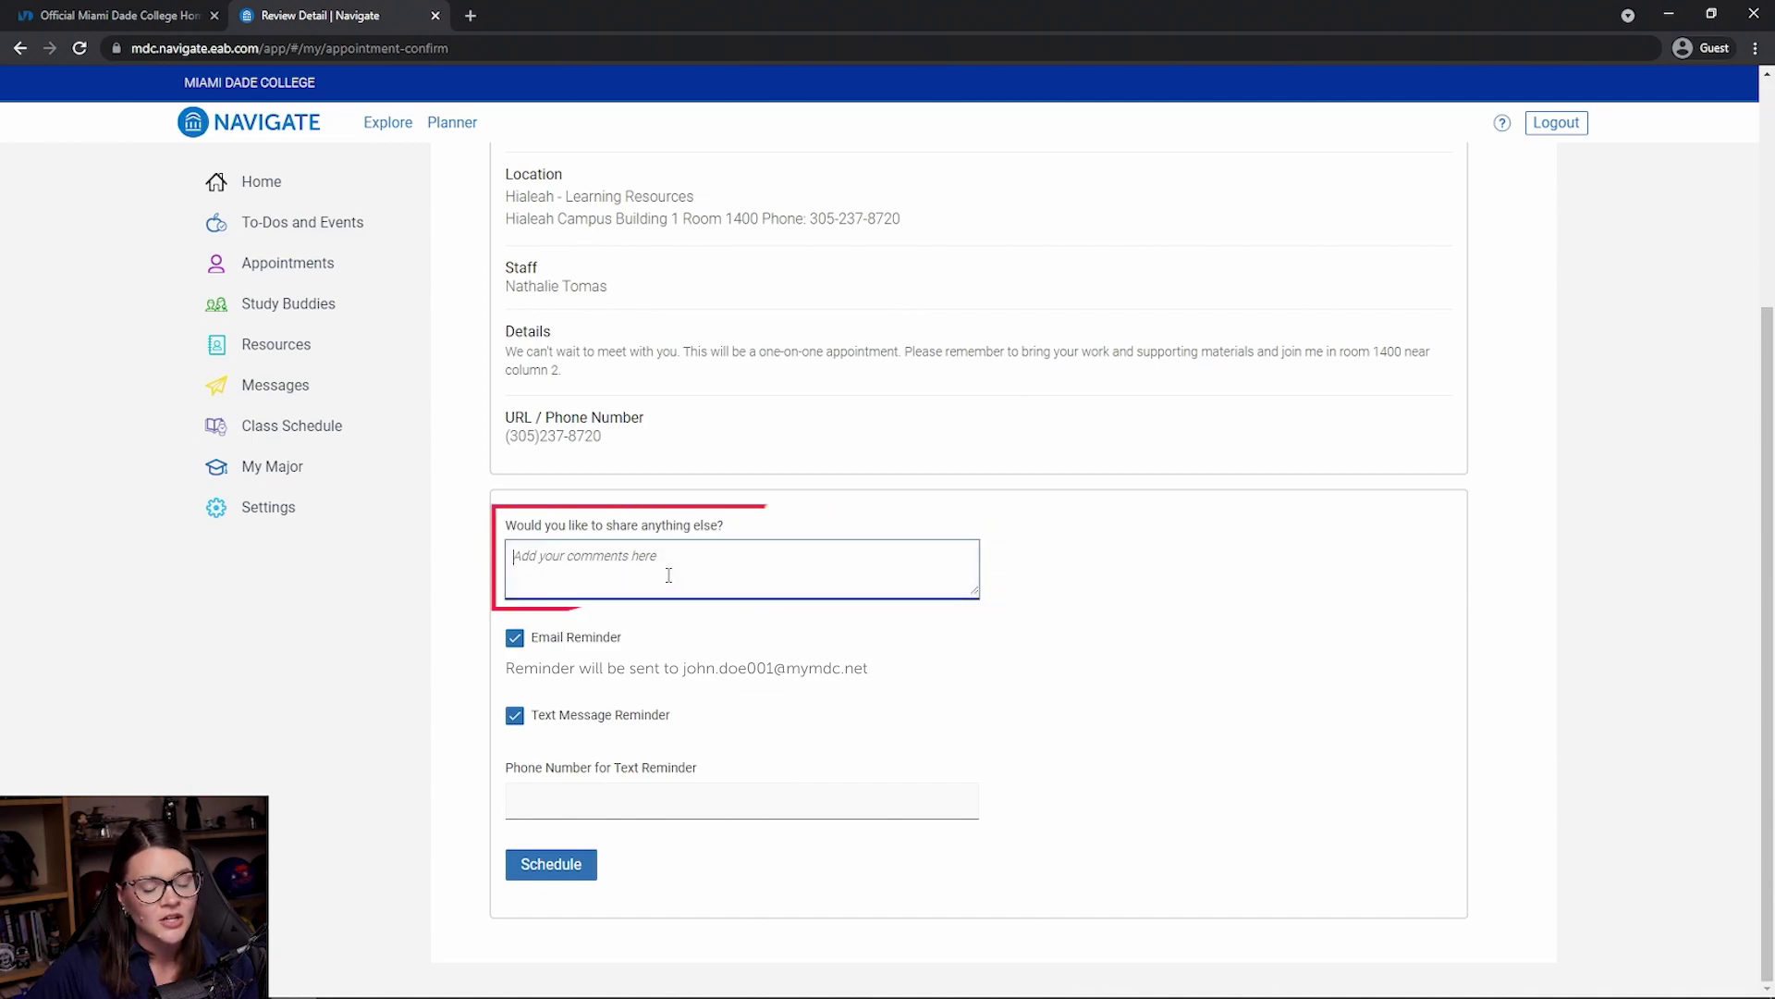
left_click(657, 568)
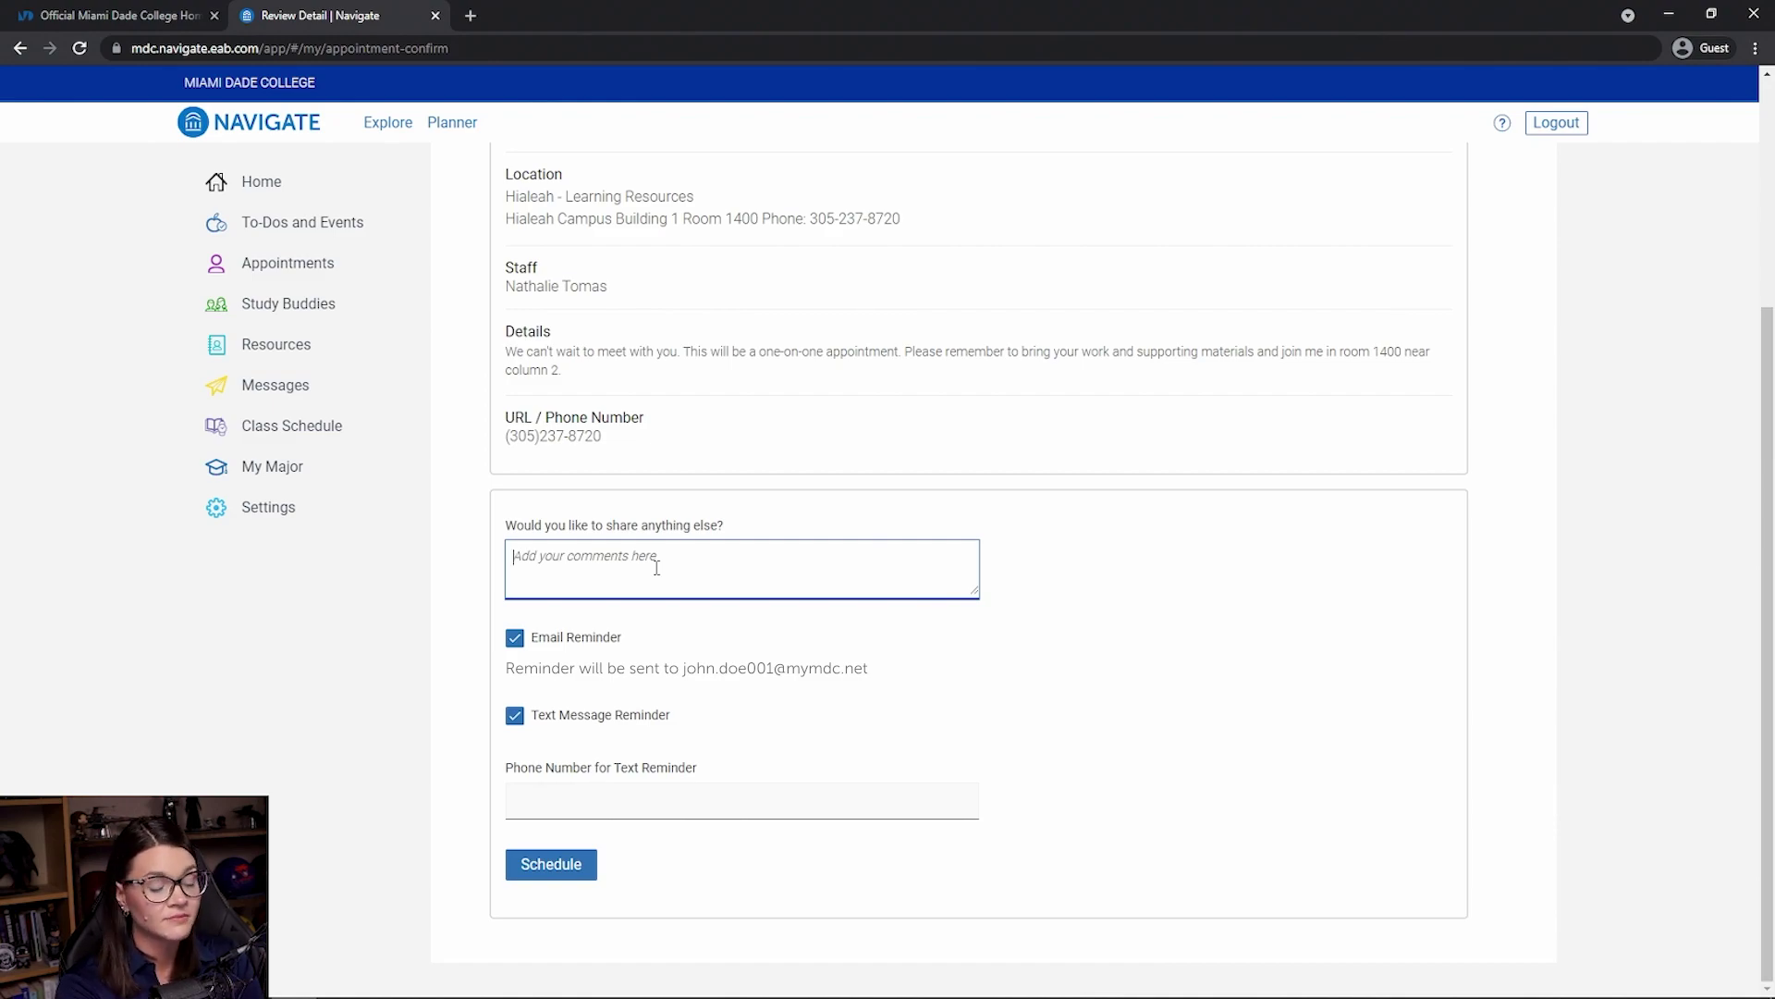
type("EN")
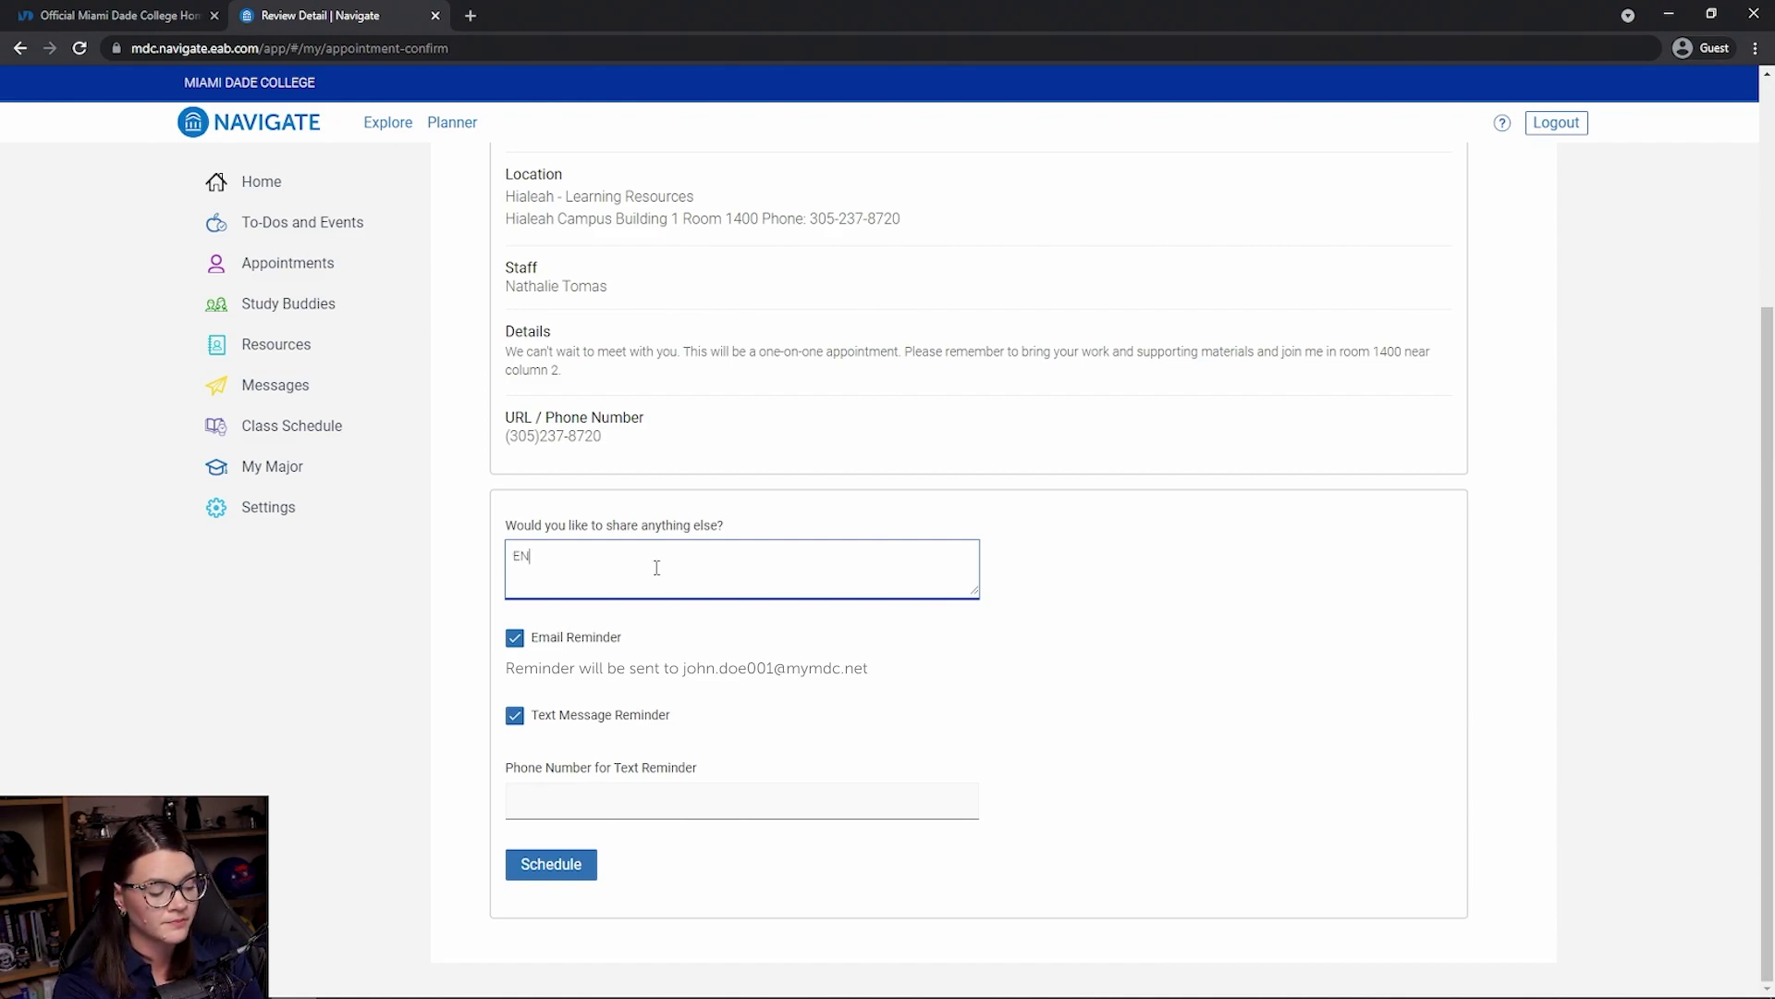
type("C1101 Outline")
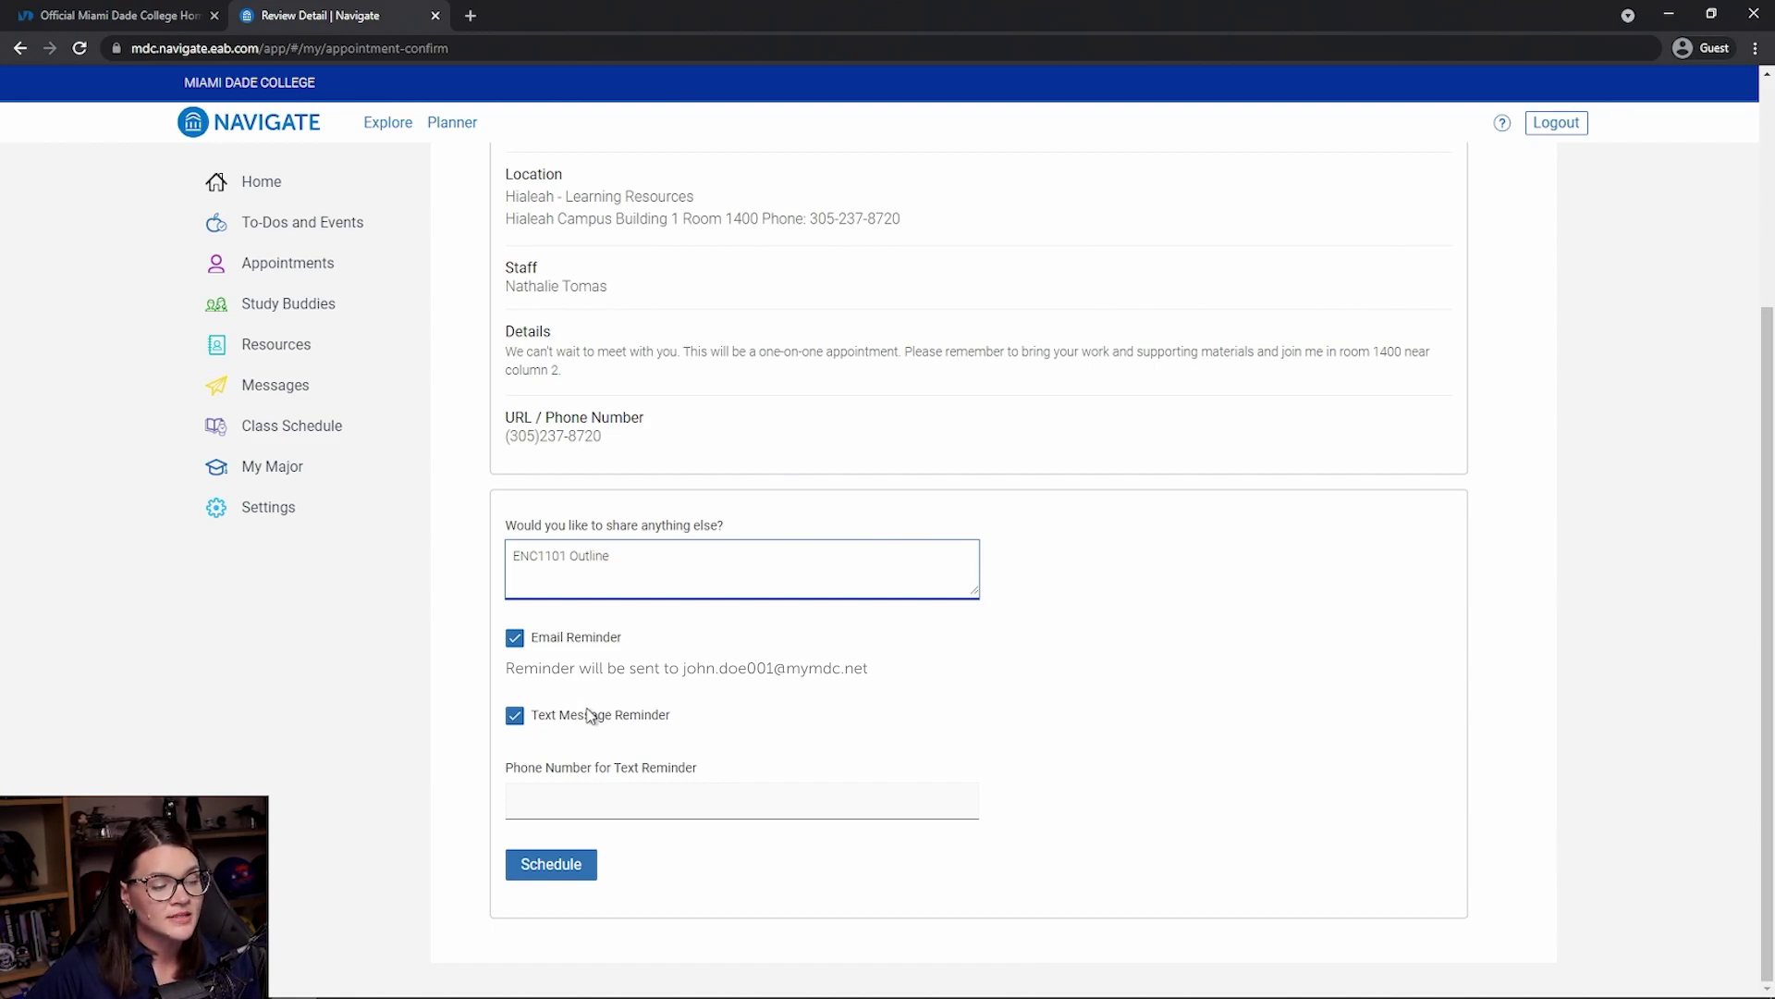
left_click(532, 869)
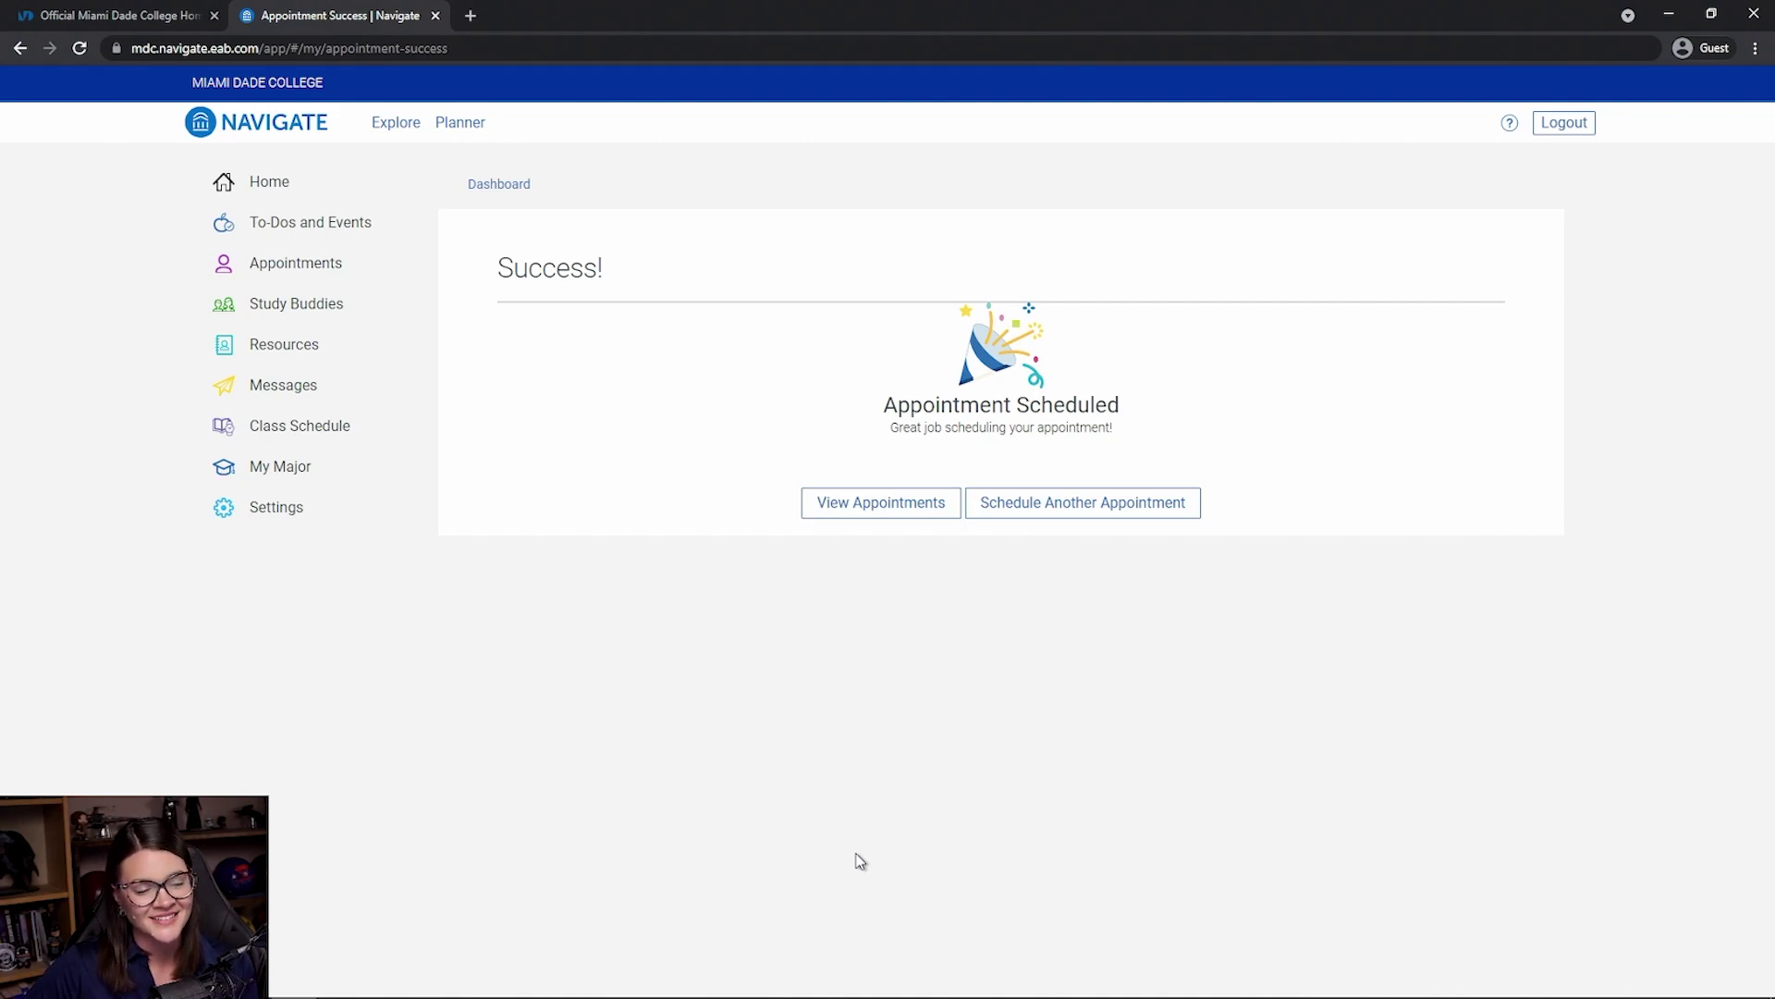
- Go to View Appointments and open the Aug 25th 10:30 AM Hialeah tutoring appointment
left_click(924, 505)
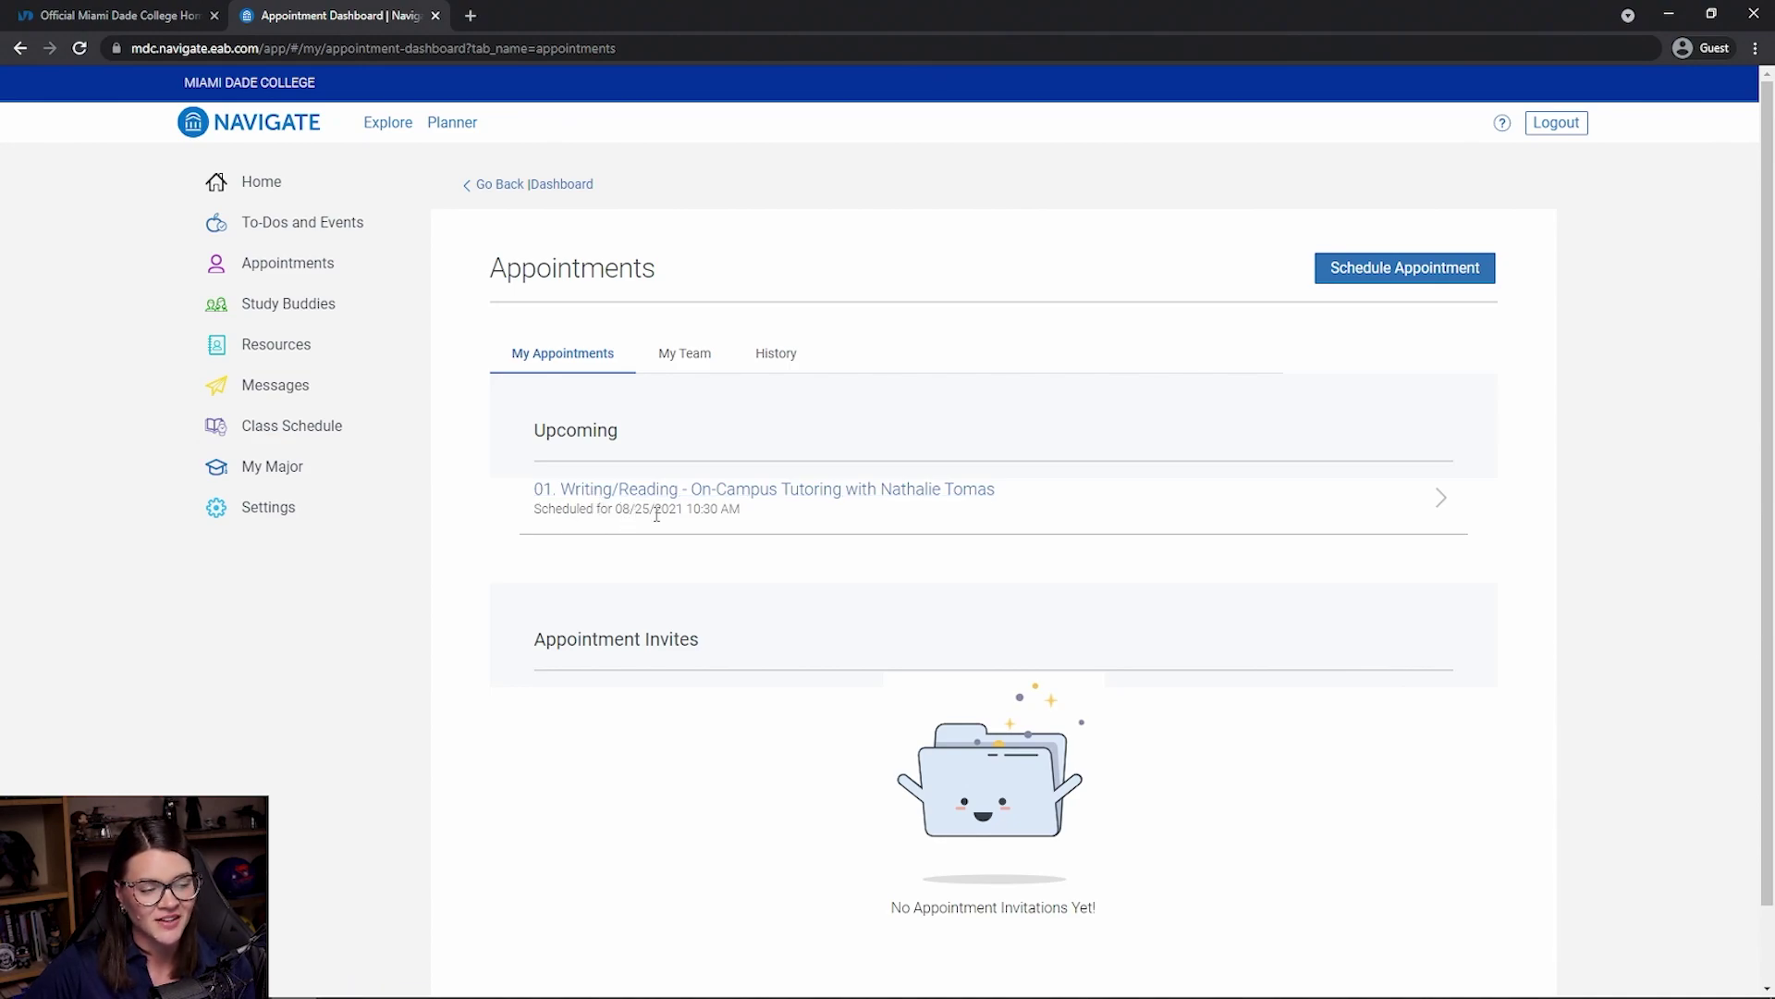
left_click(740, 501)
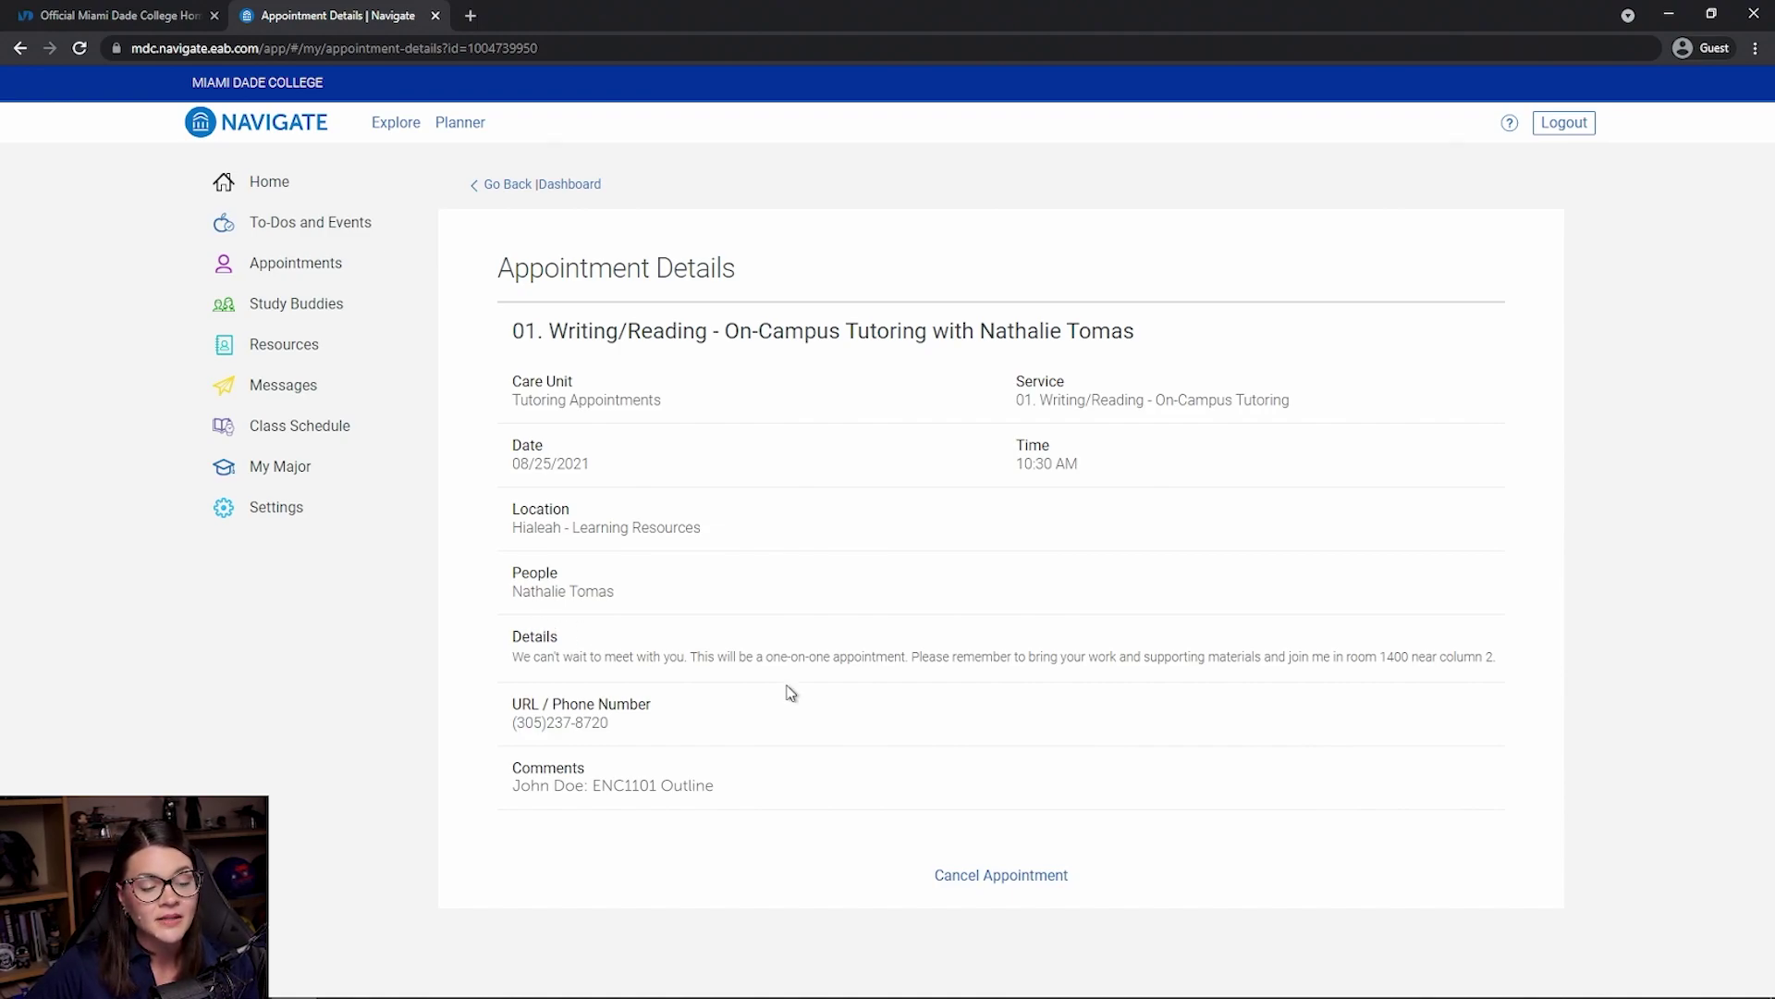
- Cancel the appointment with reason Illness and return to the empty appointments list
left_click(974, 880)
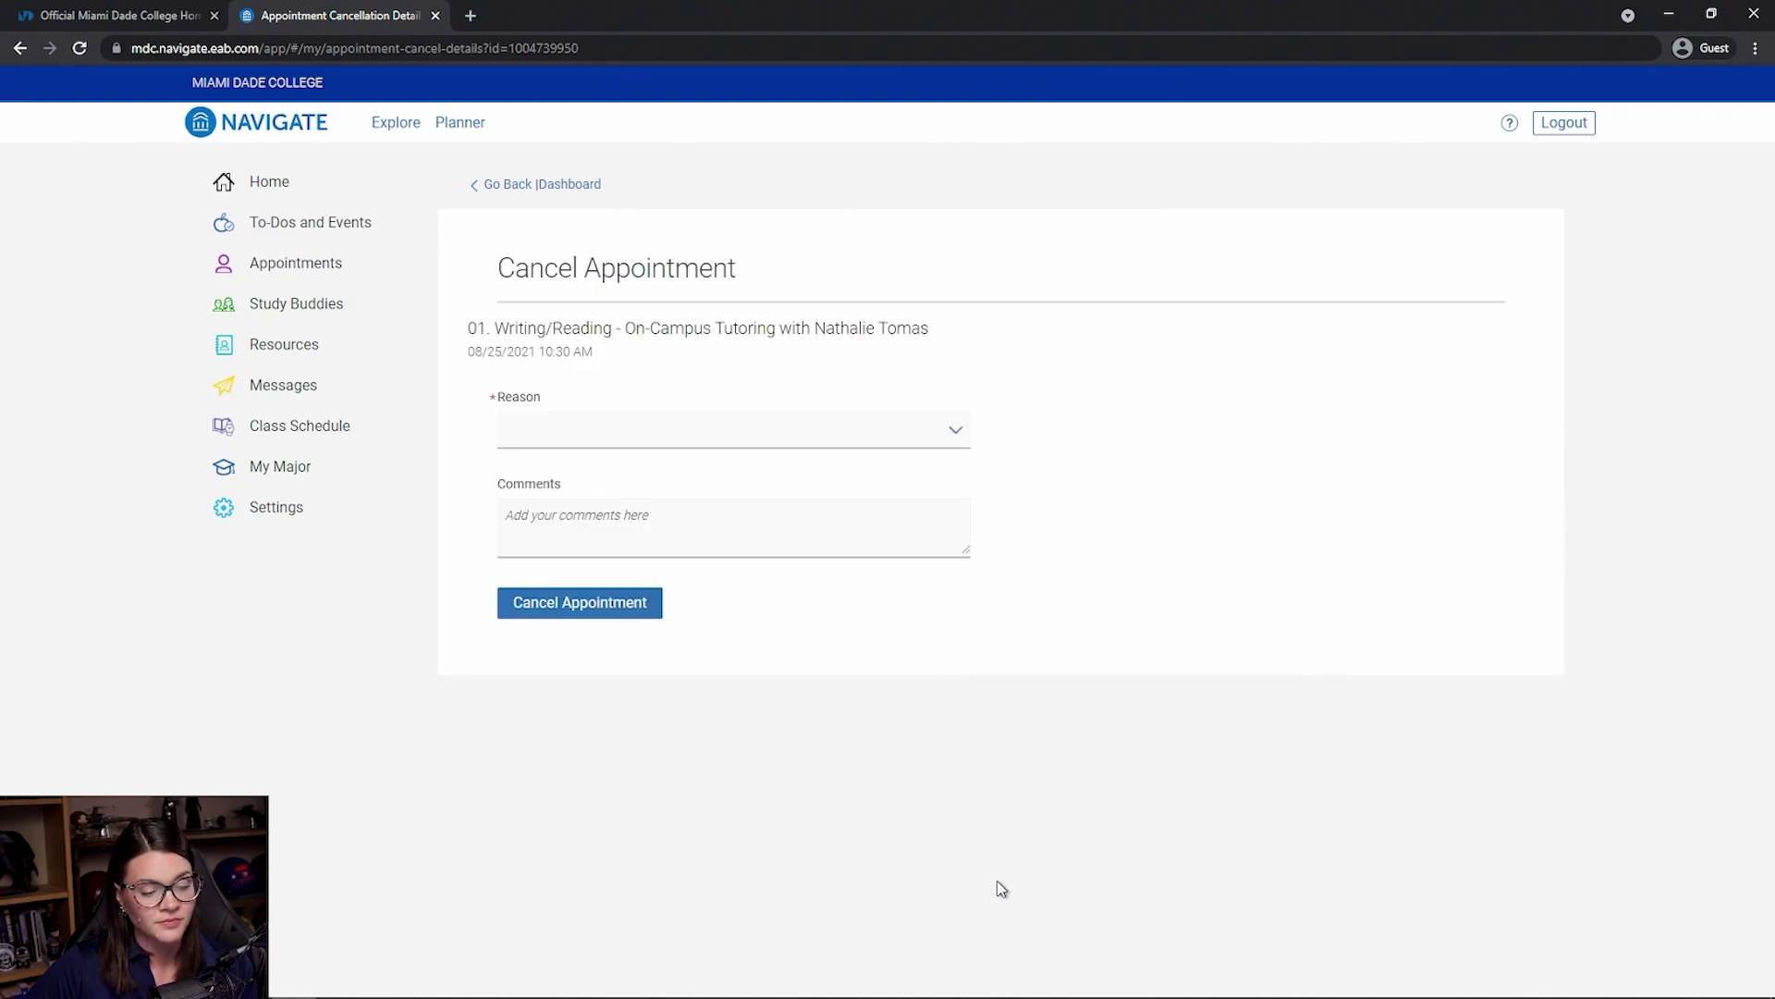
left_click(772, 449)
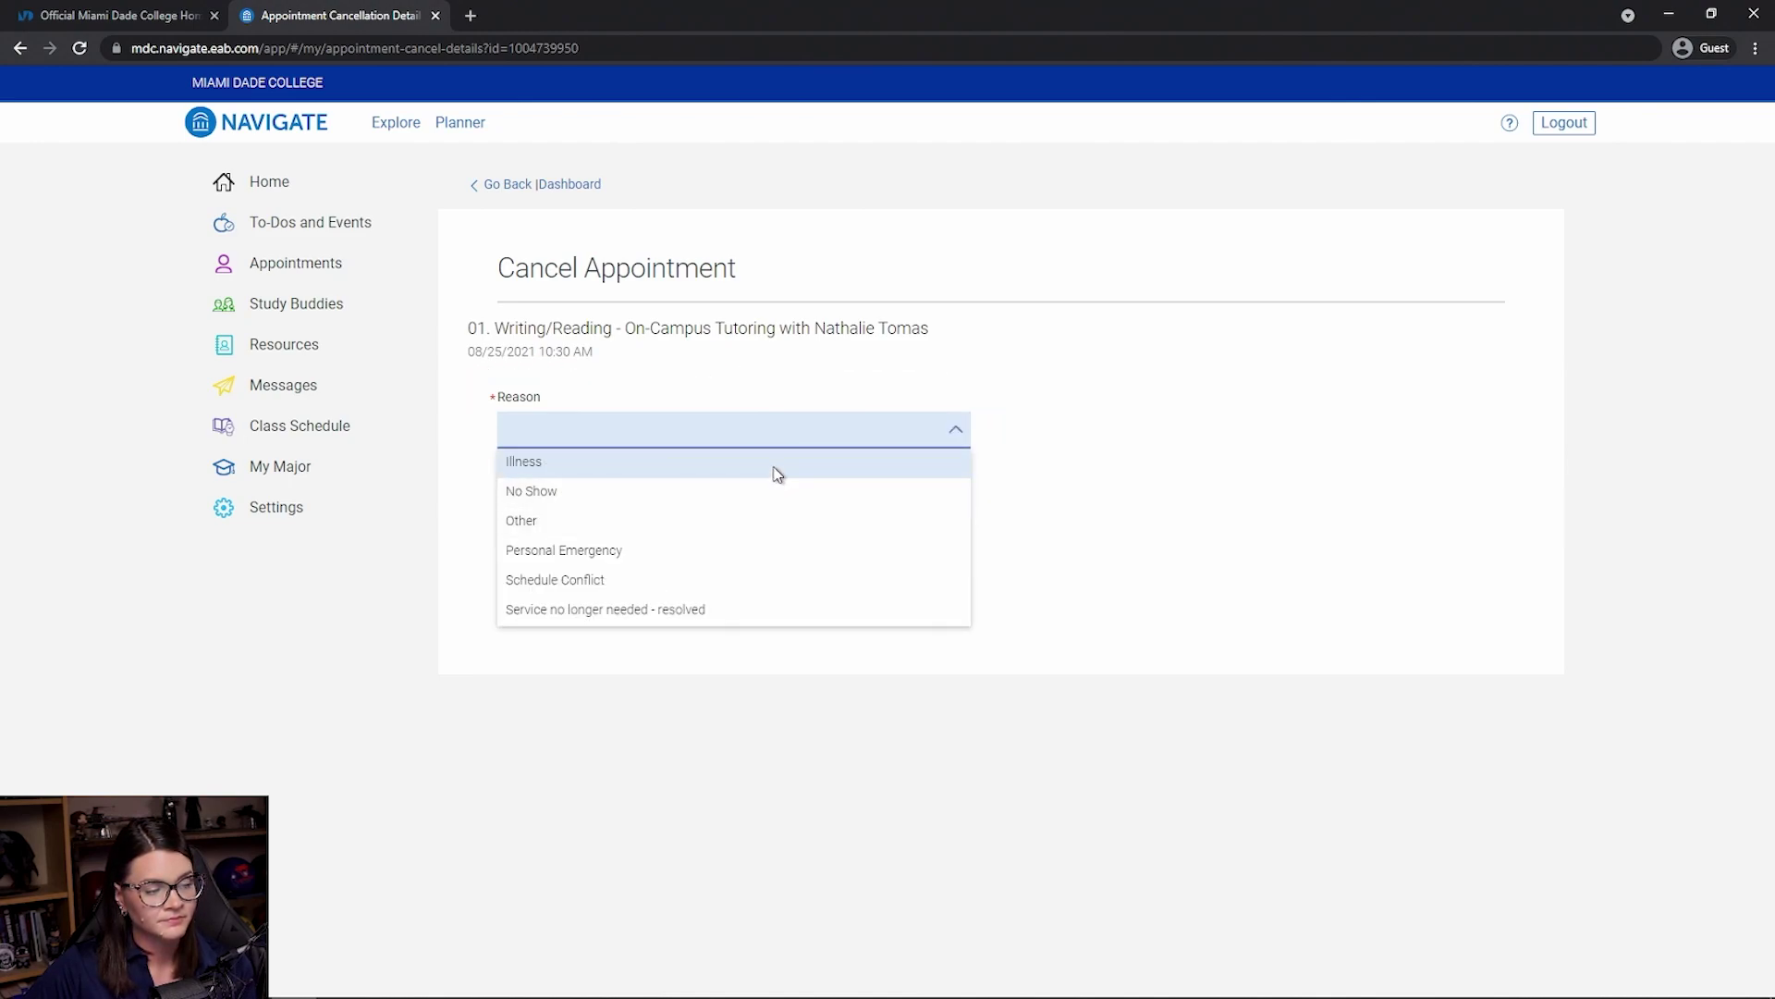
left_click(777, 470)
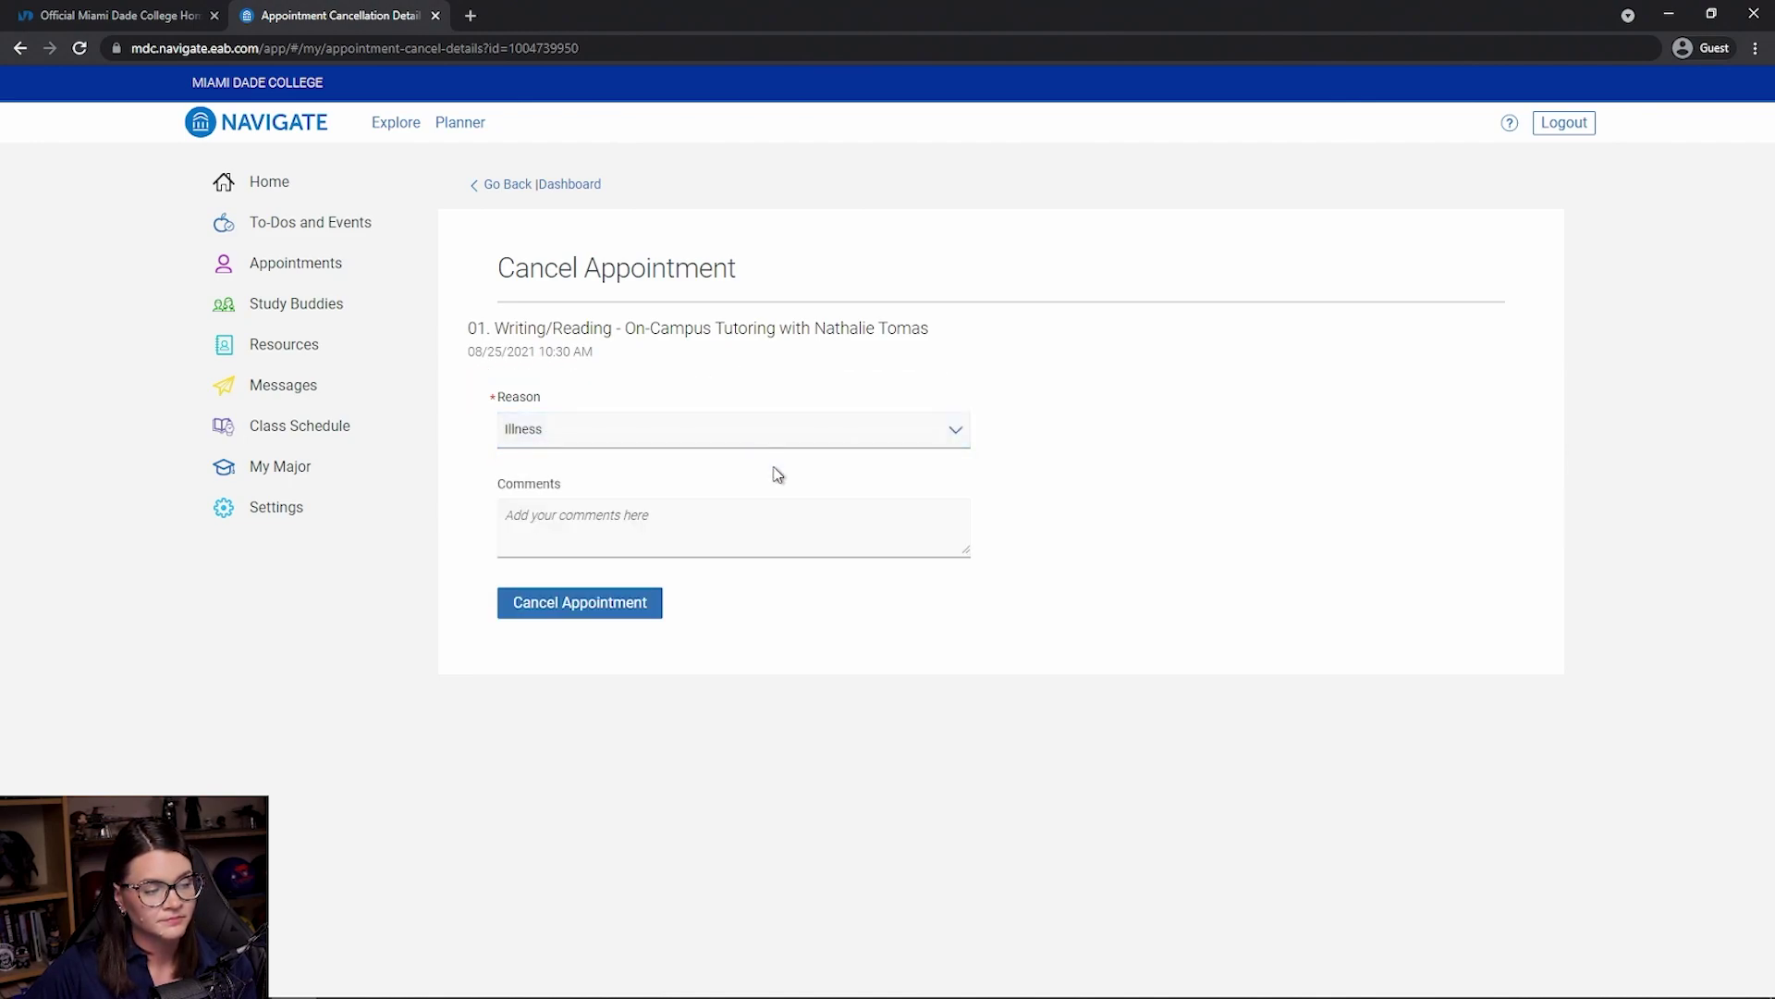
left_click(599, 620)
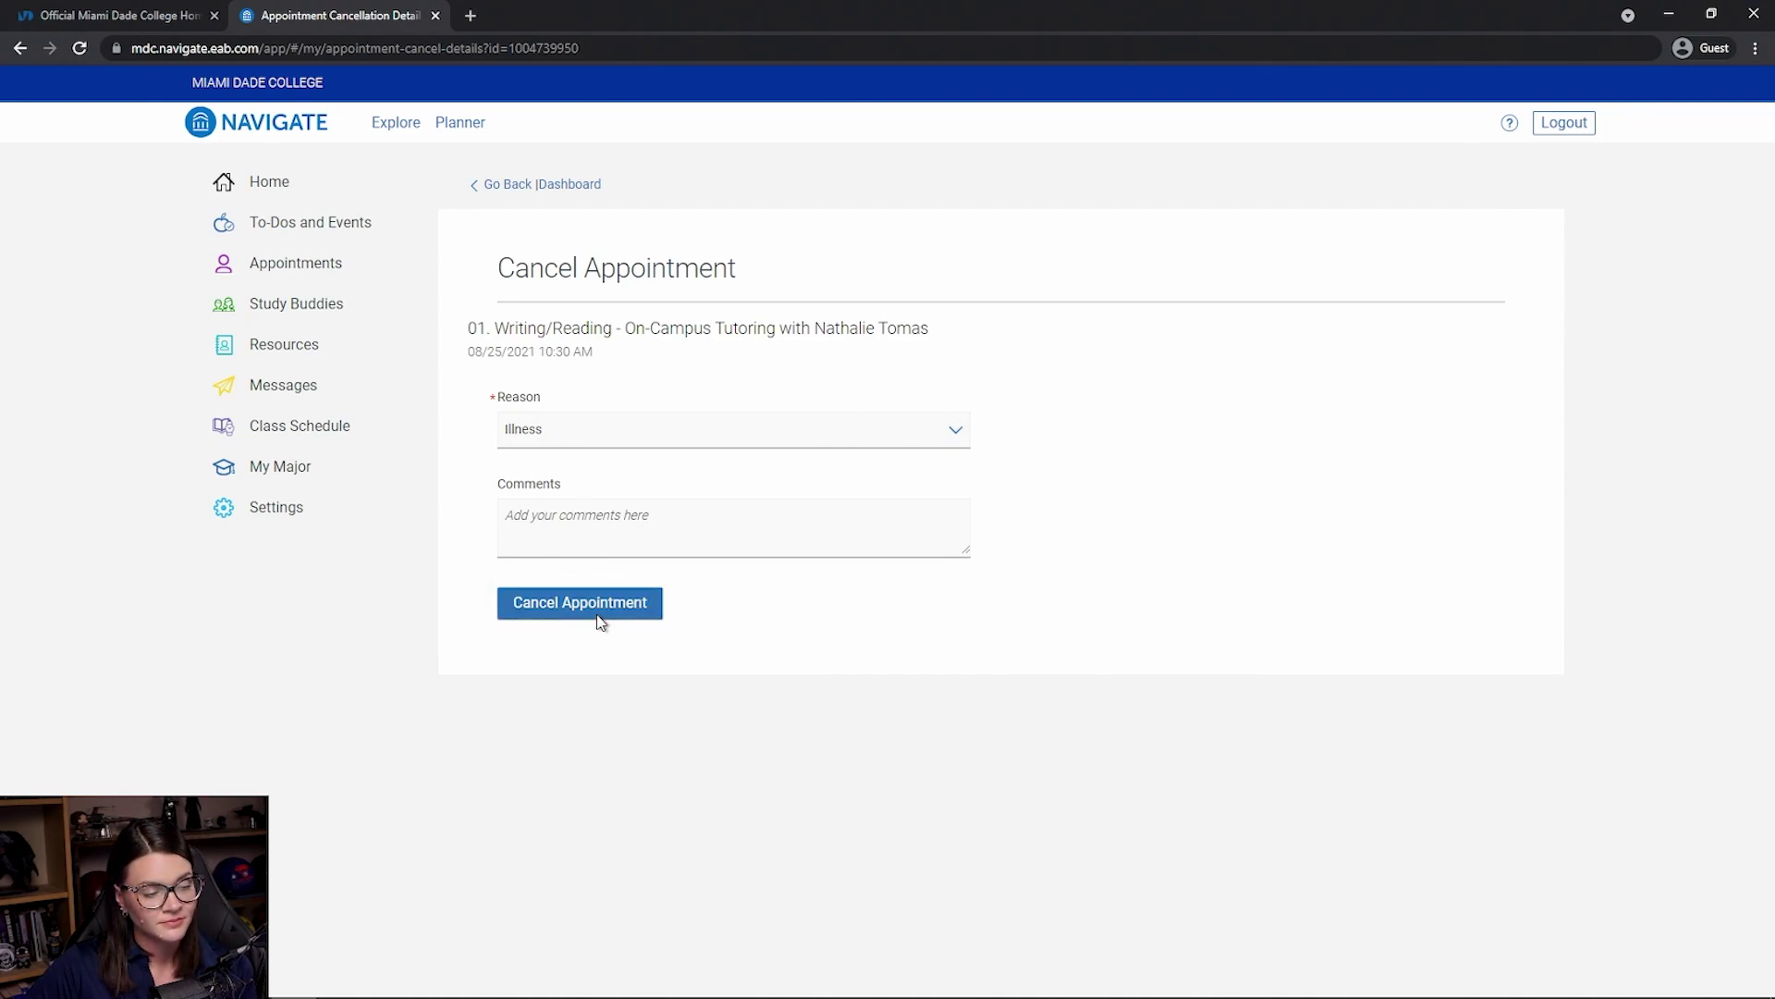
left_click(873, 486)
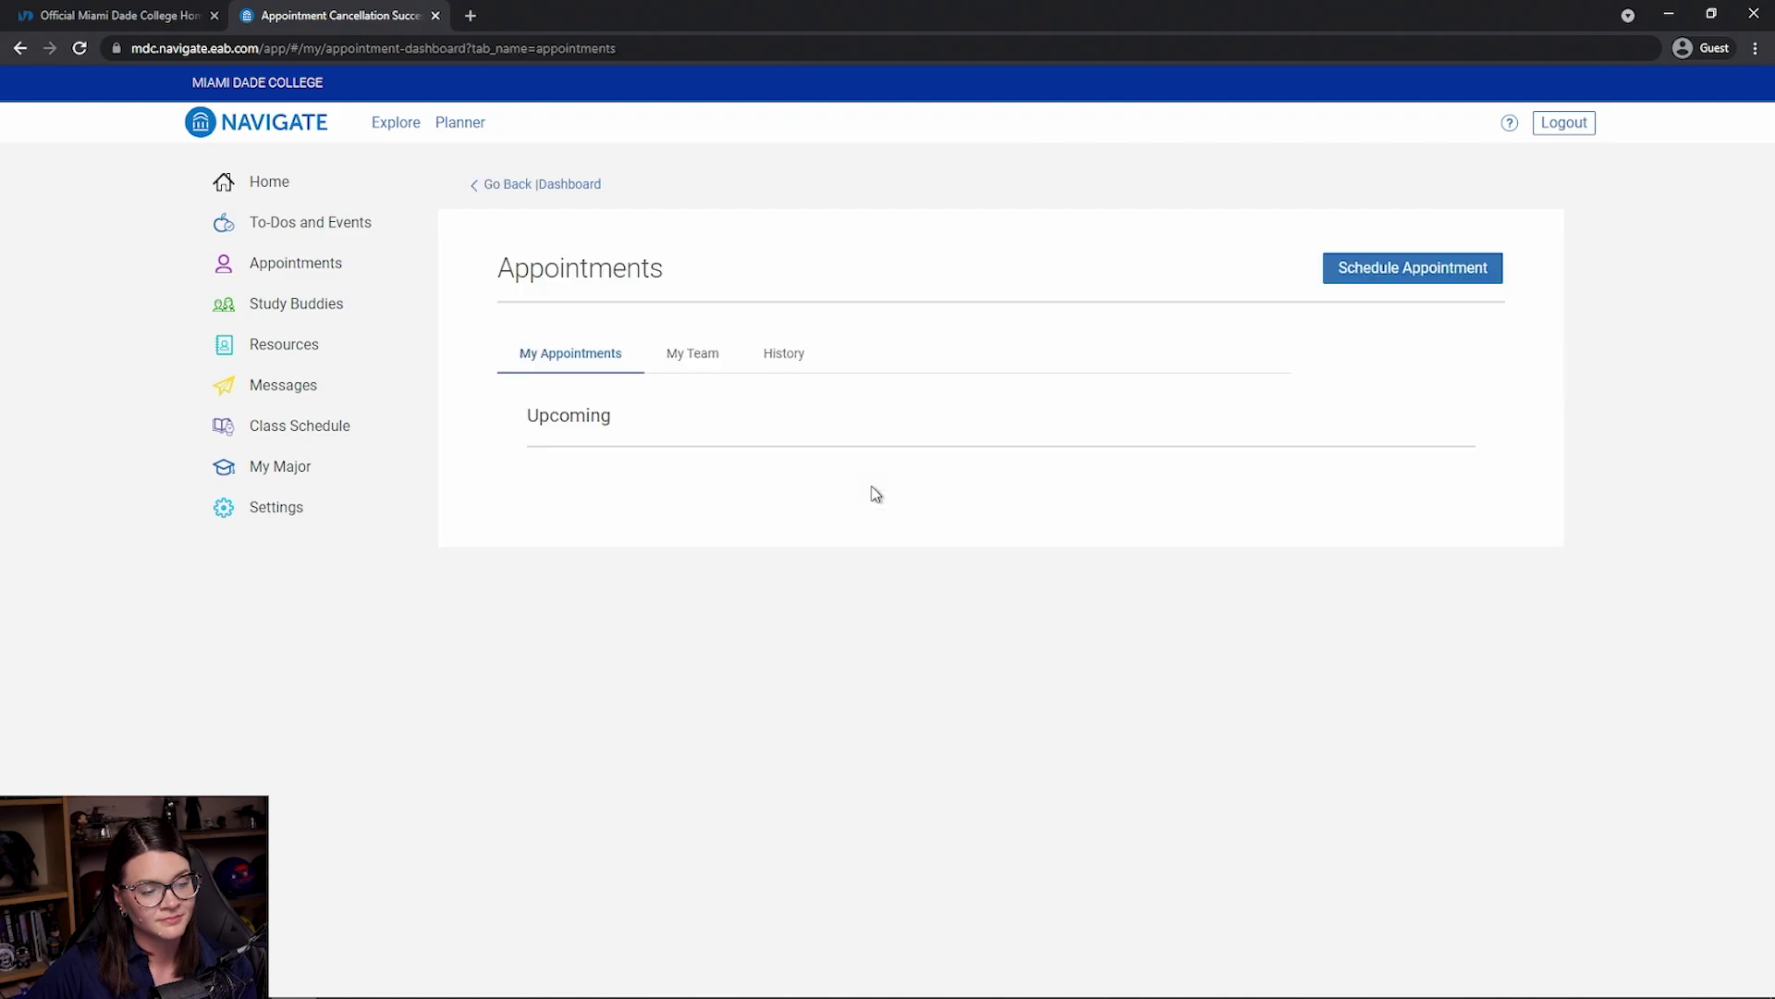